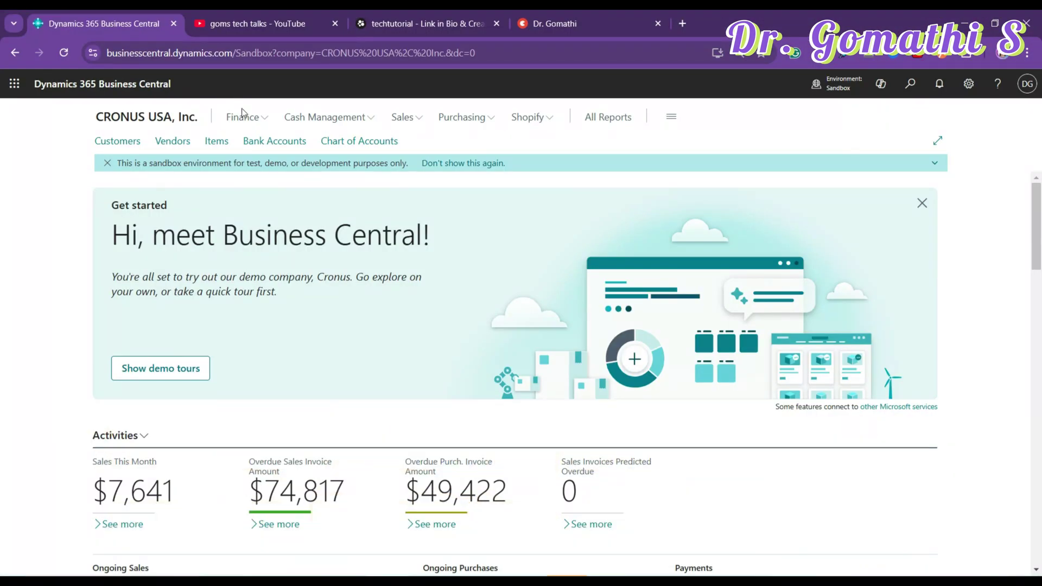
- Show the Finance menu's page links on the CRONUS USA, Inc. home page
left_click(265, 123)
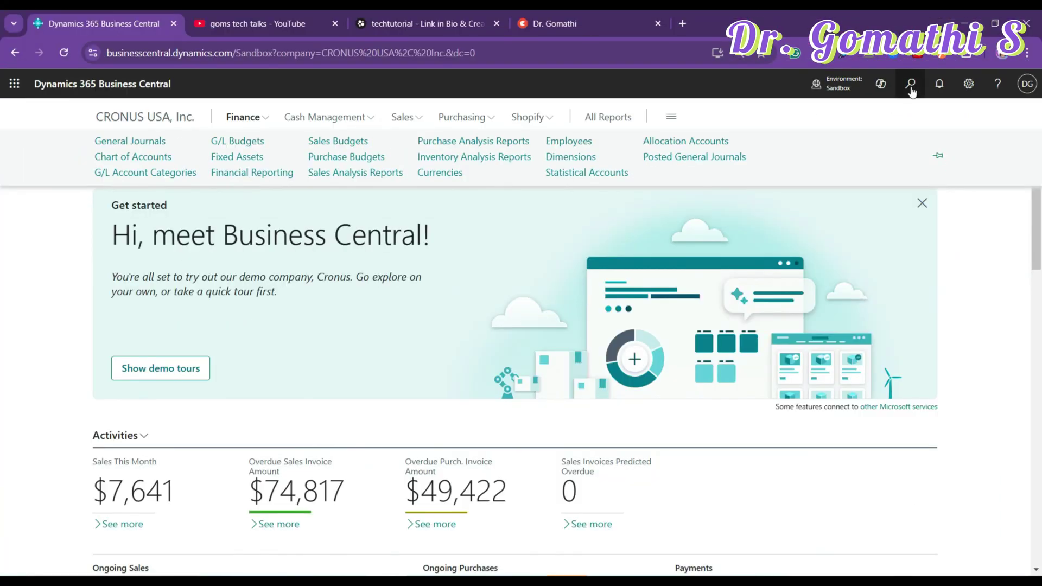
- Search 'chart of acc' to open the Chart of Accounts list, then switch to the YouTube tab
left_click(911, 87)
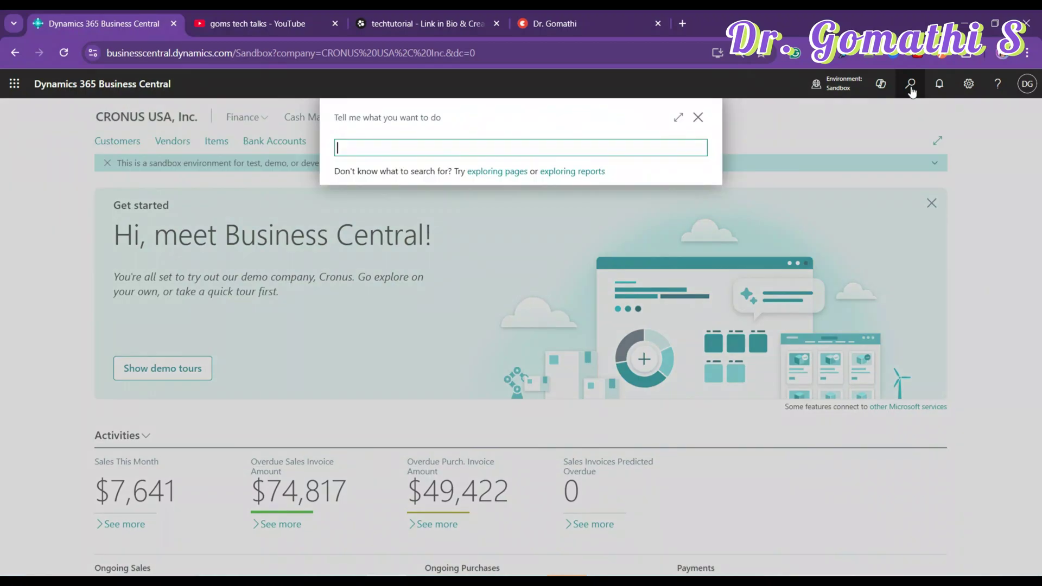
type("chart of acc")
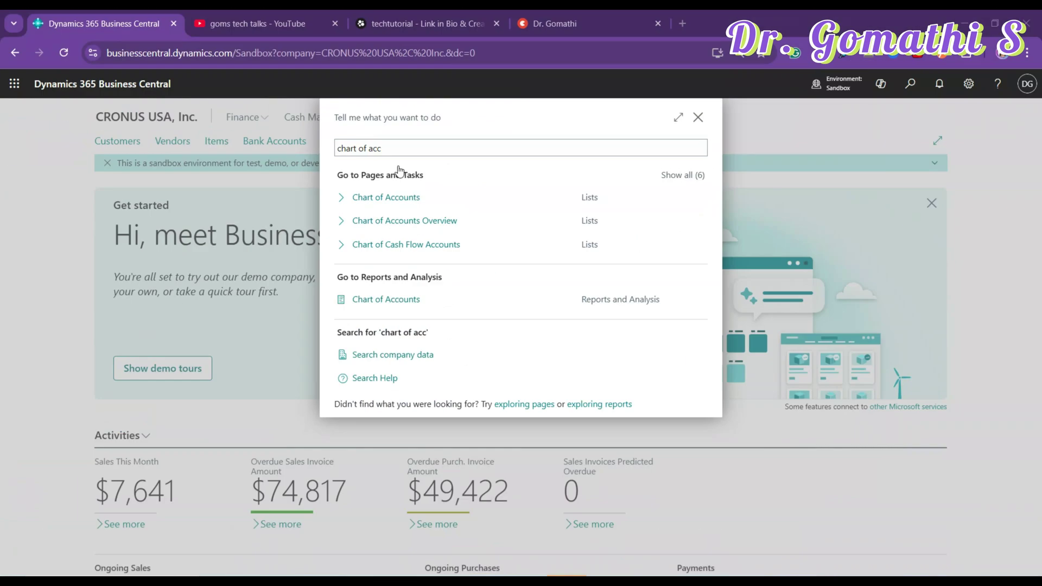
left_click(404, 197)
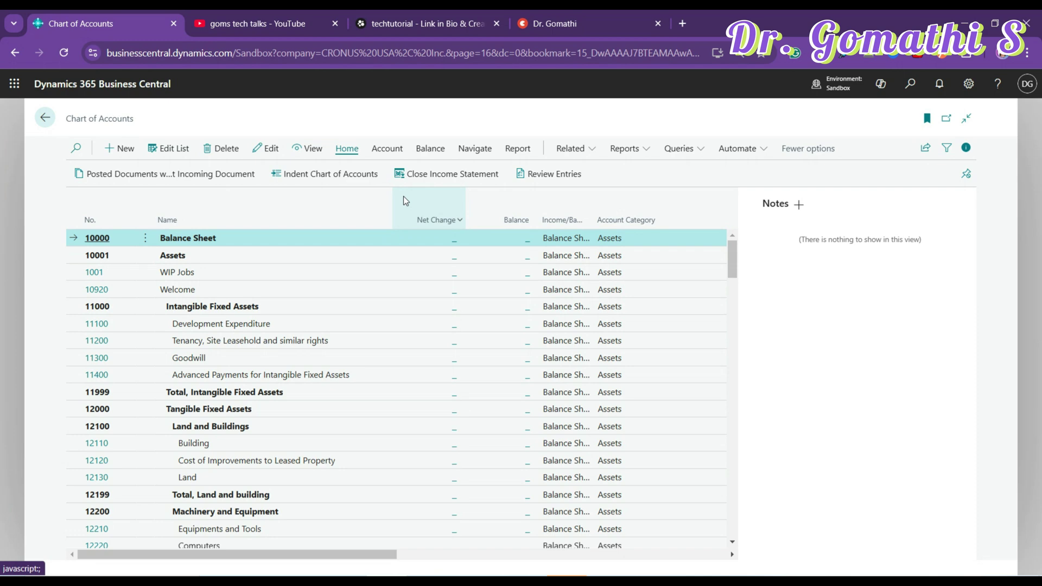
left_click(260, 25)
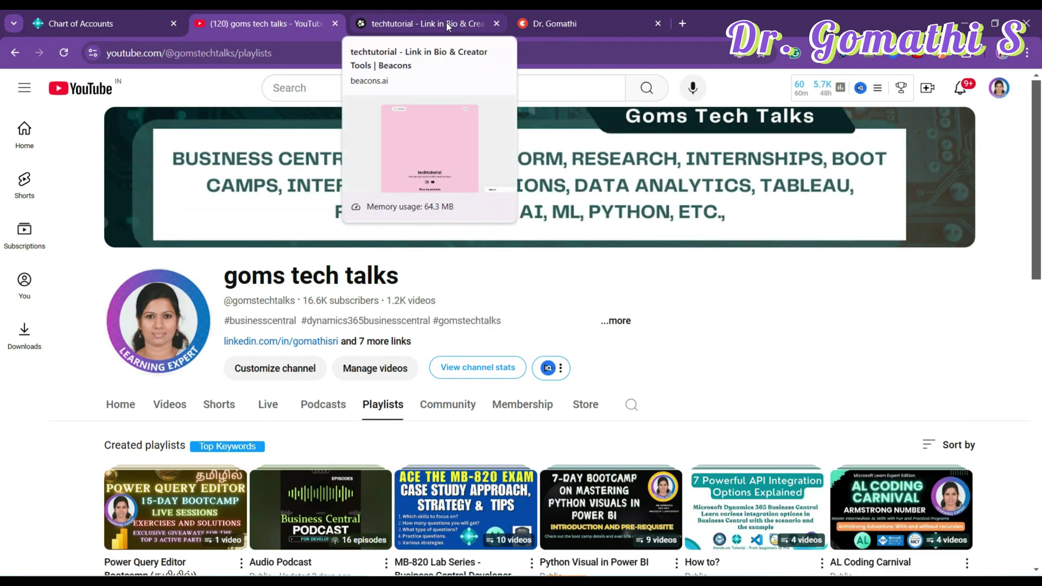
- Browse the YouTube channel's playlists grid and return to the top, then switch to the Beacons tab
scroll(646, 364, "down", 9)
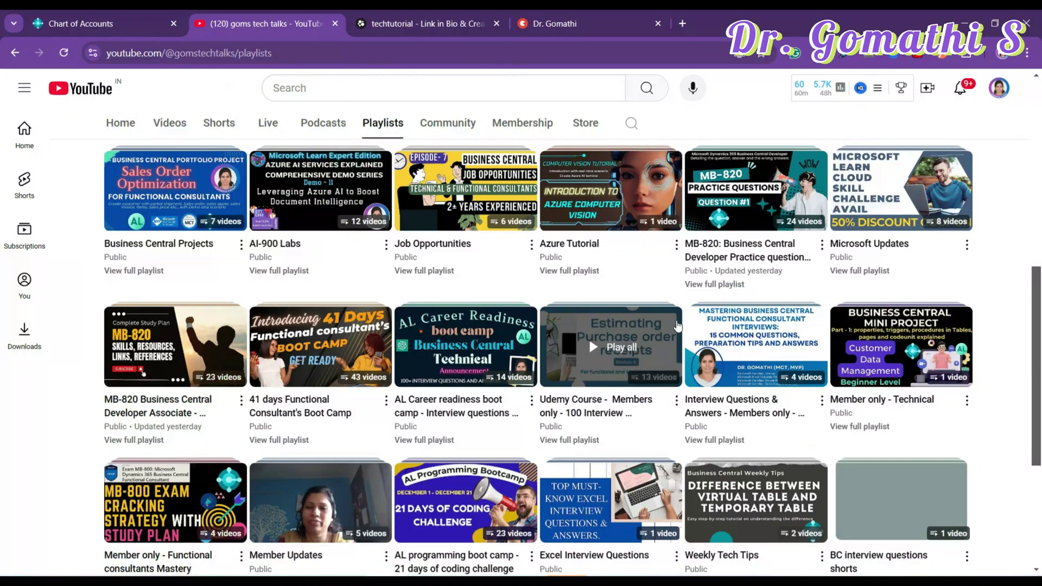
scroll(678, 325, "down", 5)
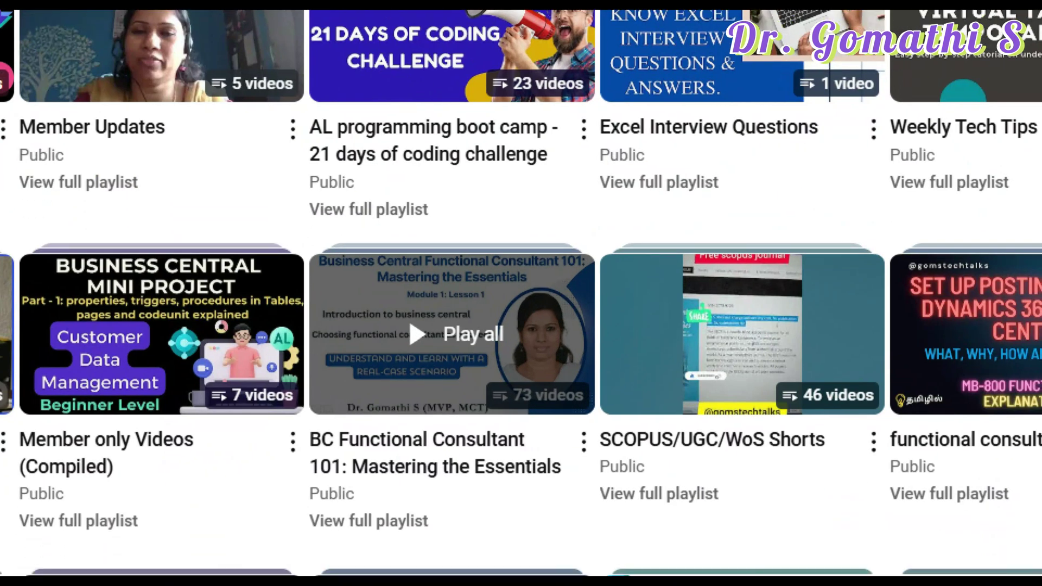
mouse_move(537, 297)
left_mouse_down()
mouse_move(227, 532)
mouse_move(670, 523)
left_mouse_up()
left_click_drag(677, 446, 475, 176)
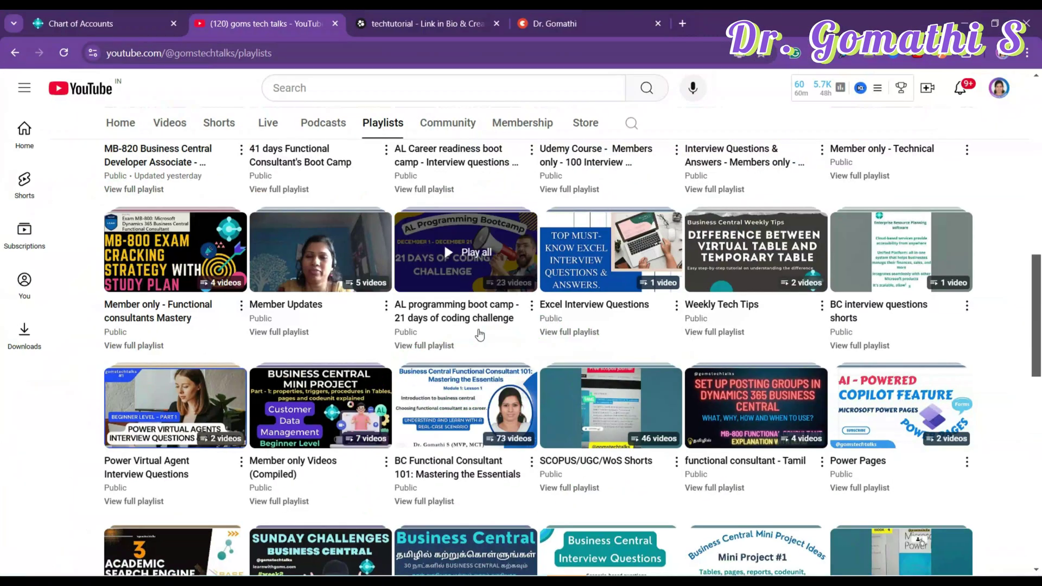
scroll(579, 446, "up", 12)
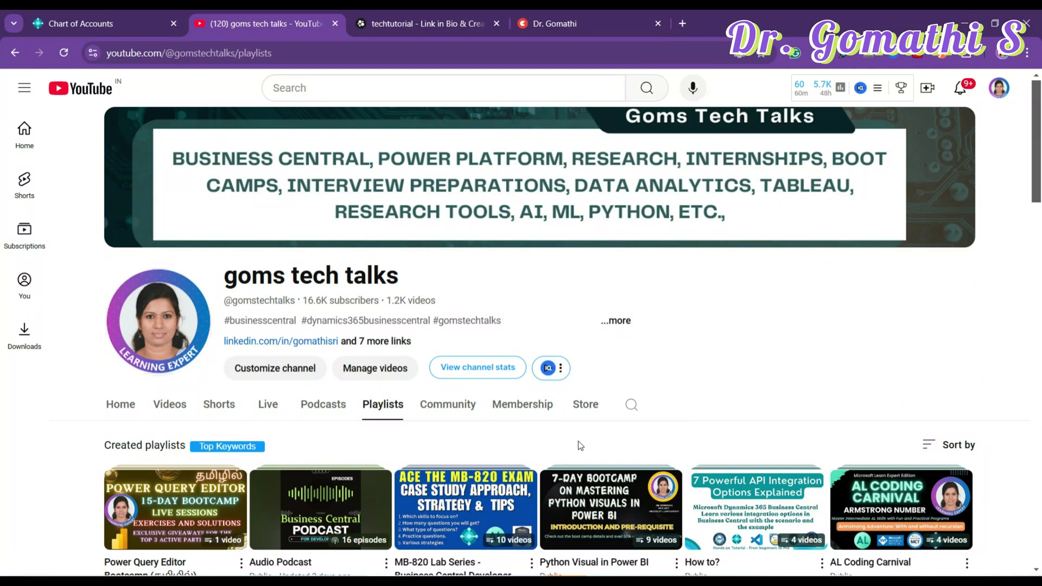
left_click(388, 10)
- Look through the techtutorial Beacons product cards, then move to the Topmate profile tab
scroll(579, 359, "down", 6)
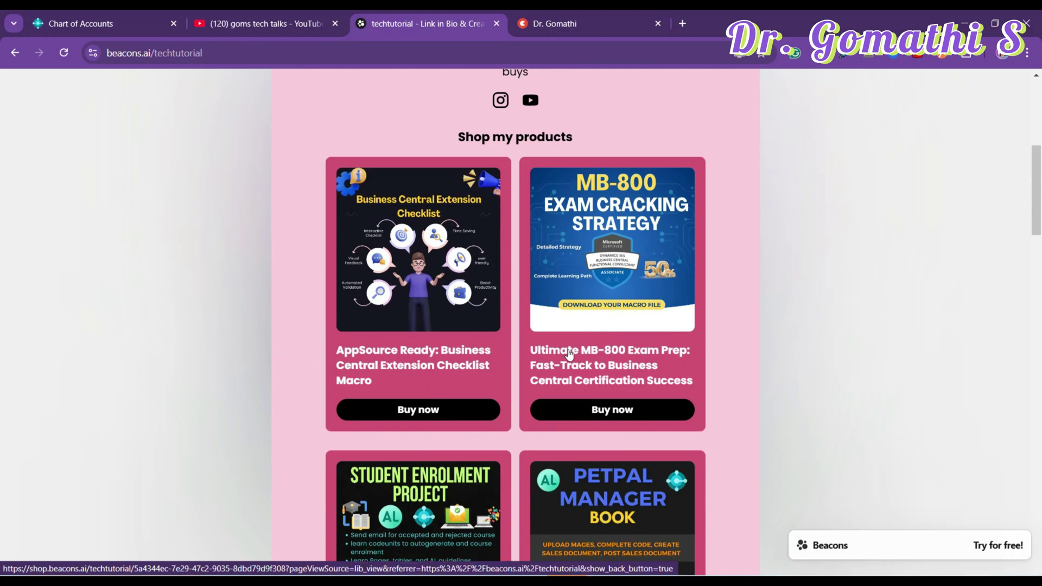
scroll(608, 424, "down", 5)
scroll(608, 424, "up", 6)
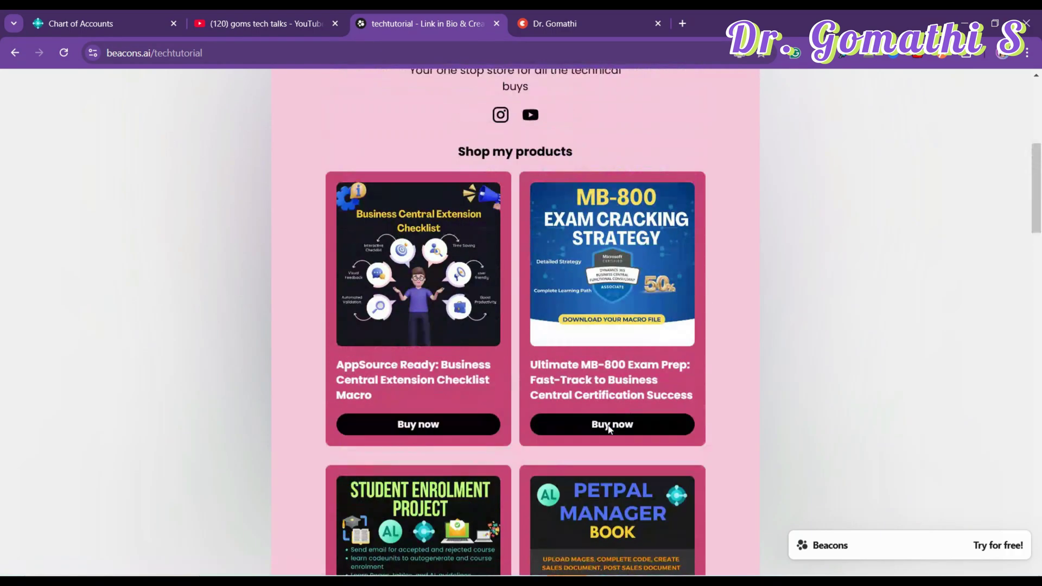
scroll(727, 402, "down", 18)
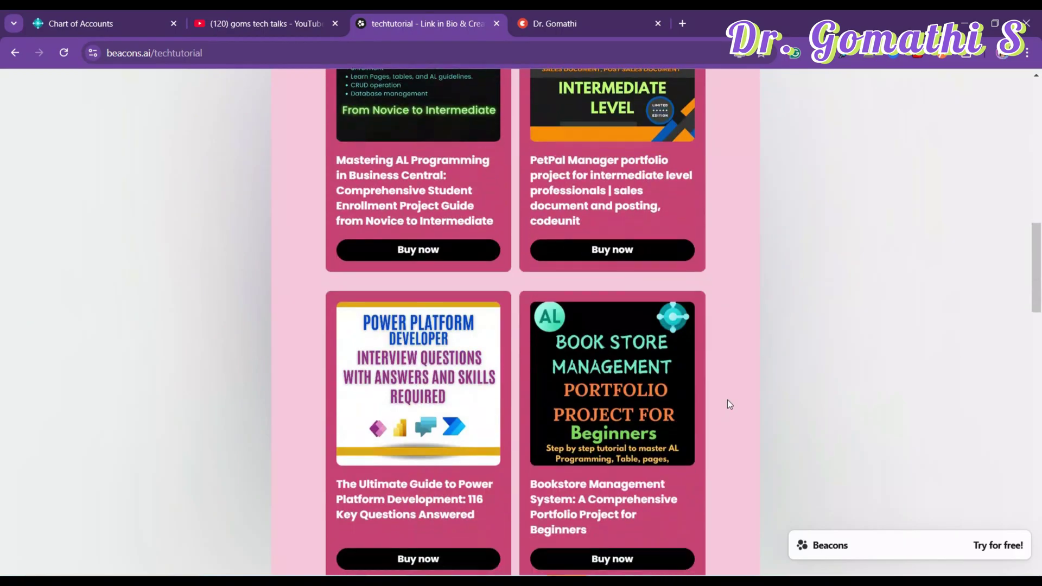
scroll(727, 400, "down", 12)
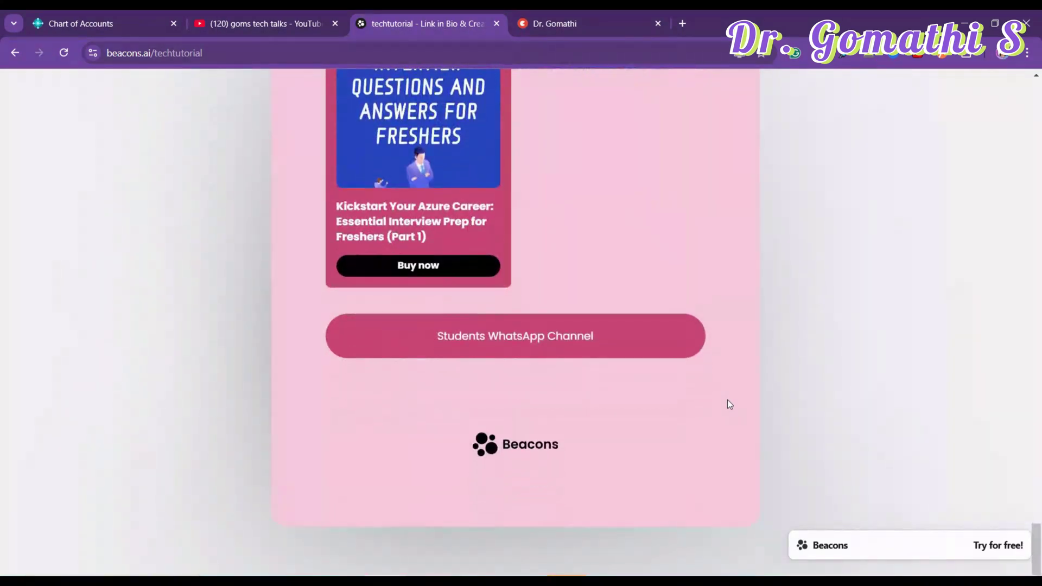
scroll(728, 400, "up", 10)
scroll(729, 405, "up", 7)
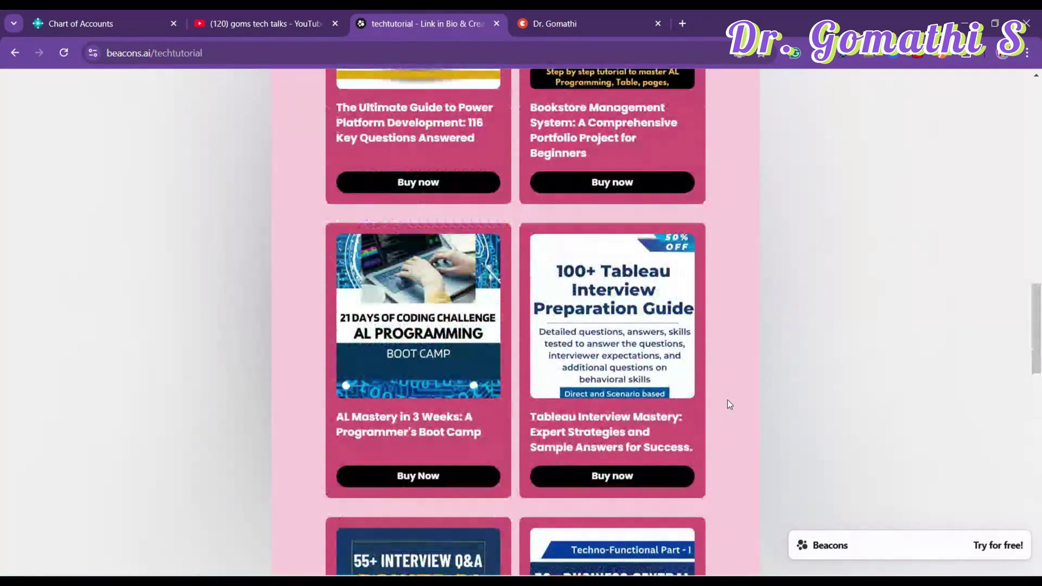
scroll(727, 400, "up", 9)
left_click(554, 10)
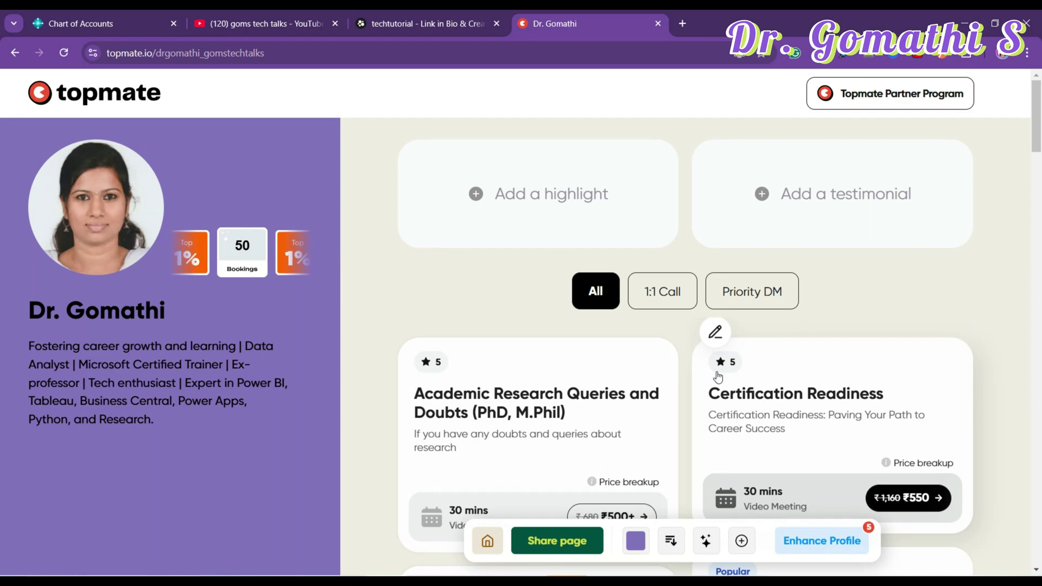
- Browse the Topmate booking services, then return through the tabs to the Chart of Accounts
scroll(718, 376, "down", 5)
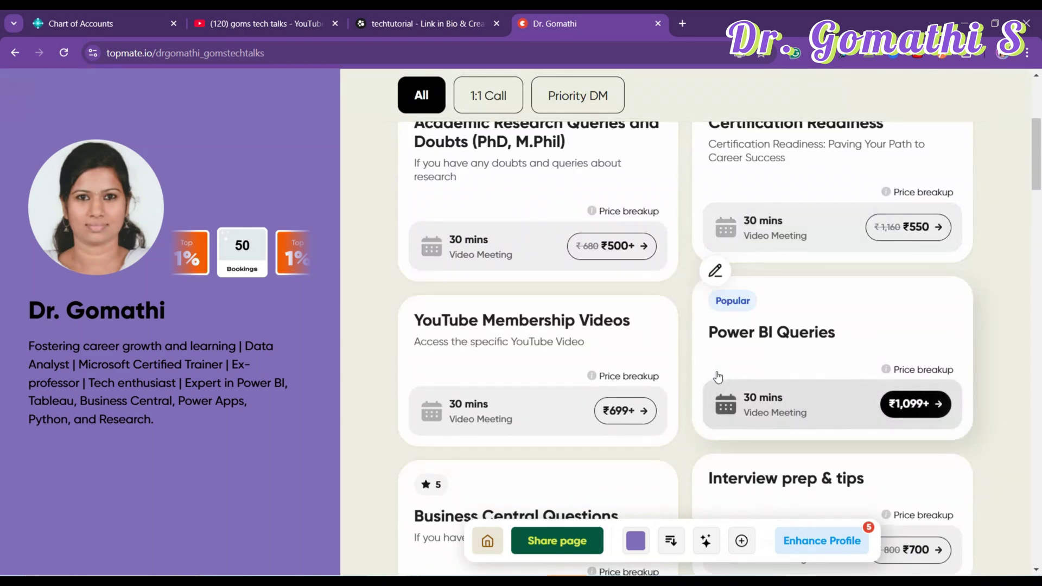
scroll(716, 376, "down", 2)
scroll(716, 369, "down", 5)
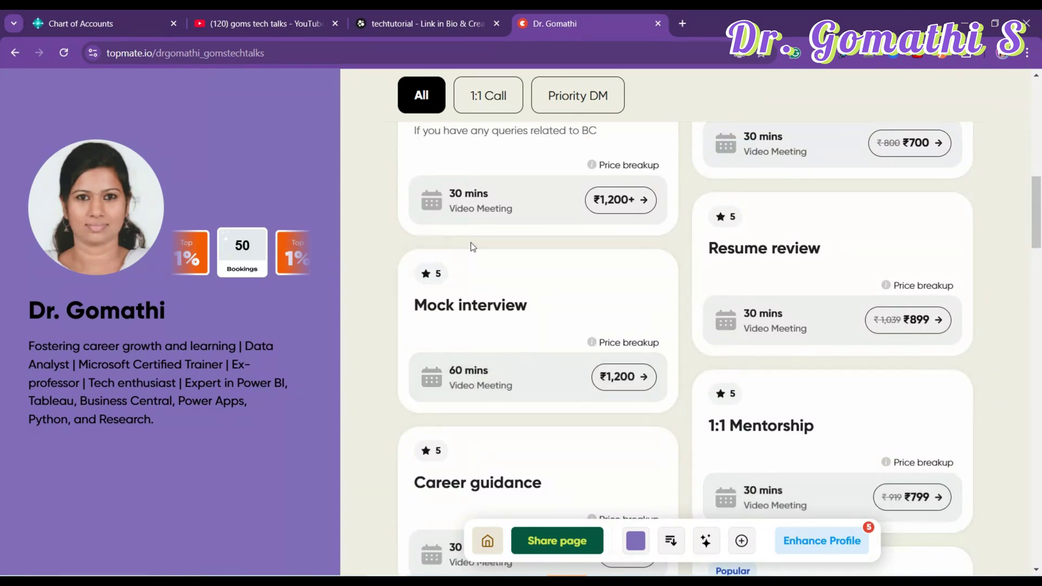
left_click(404, 21)
left_click(260, 21)
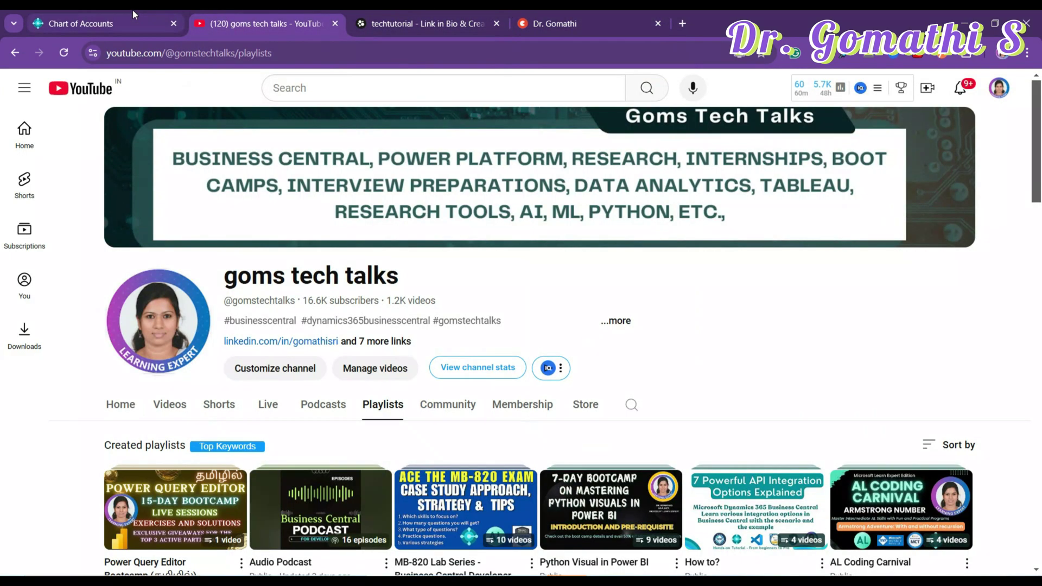
left_click(132, 21)
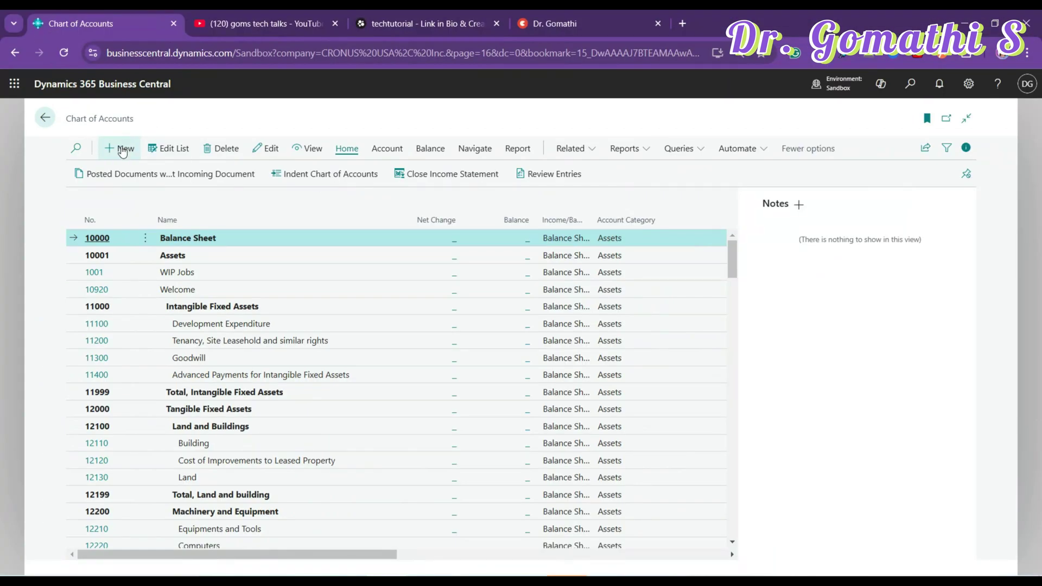
- Start a new G/L Account Card, dismiss its introduction tip, then close it back to the list
left_click(123, 152)
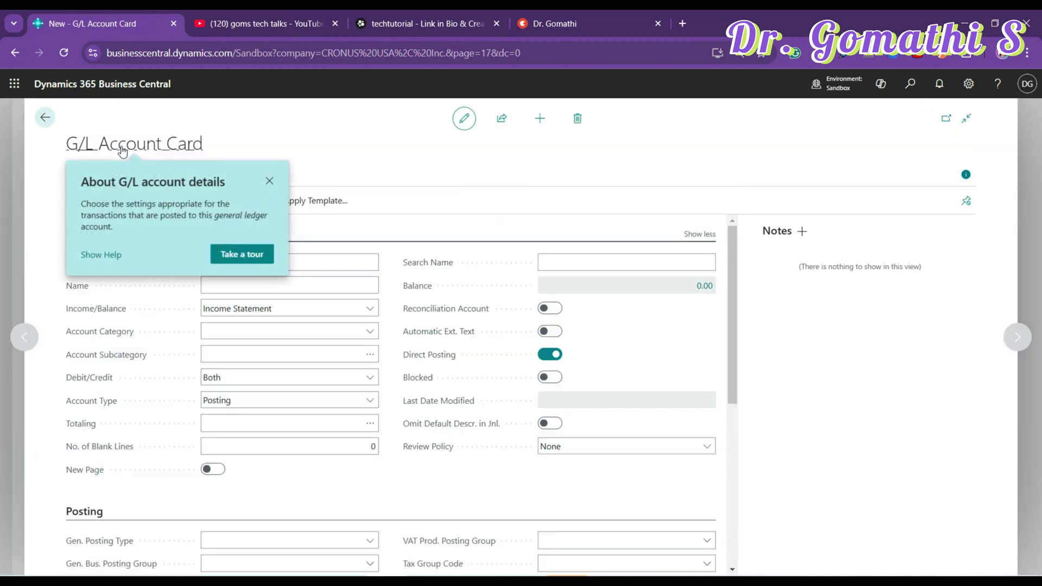
left_click(270, 180)
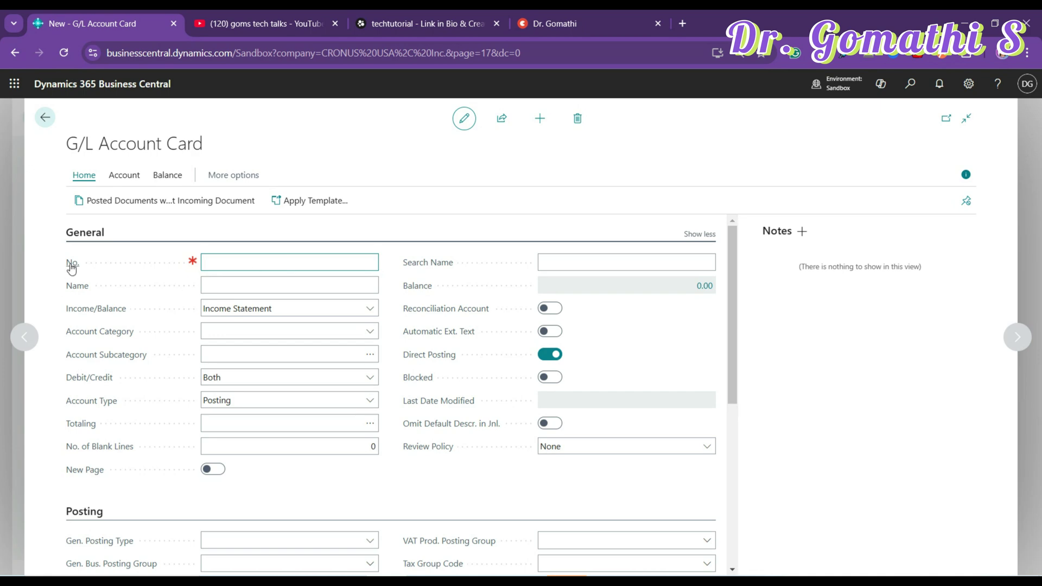
mouse_move(71, 266)
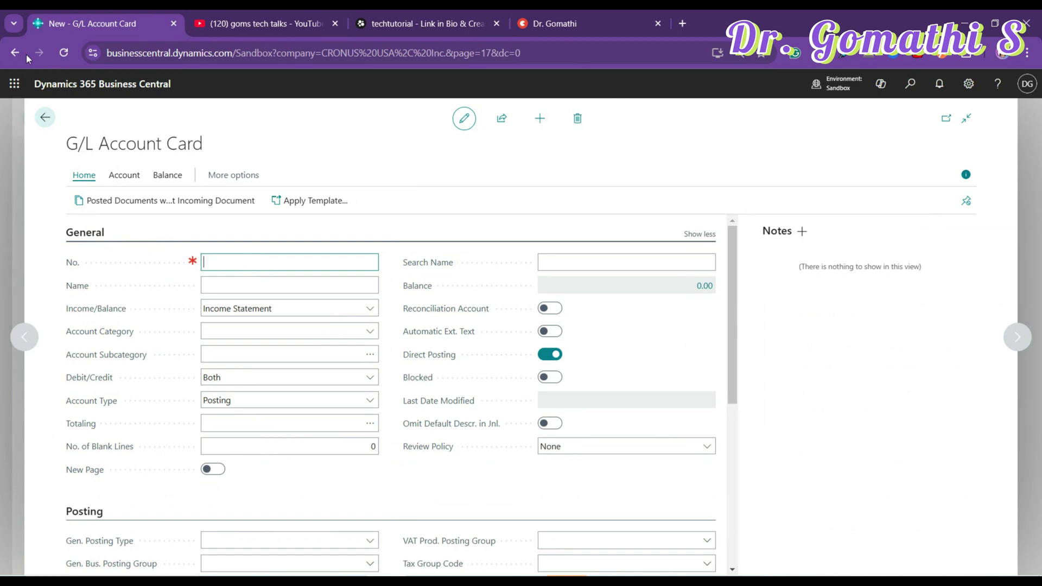
left_click(45, 117)
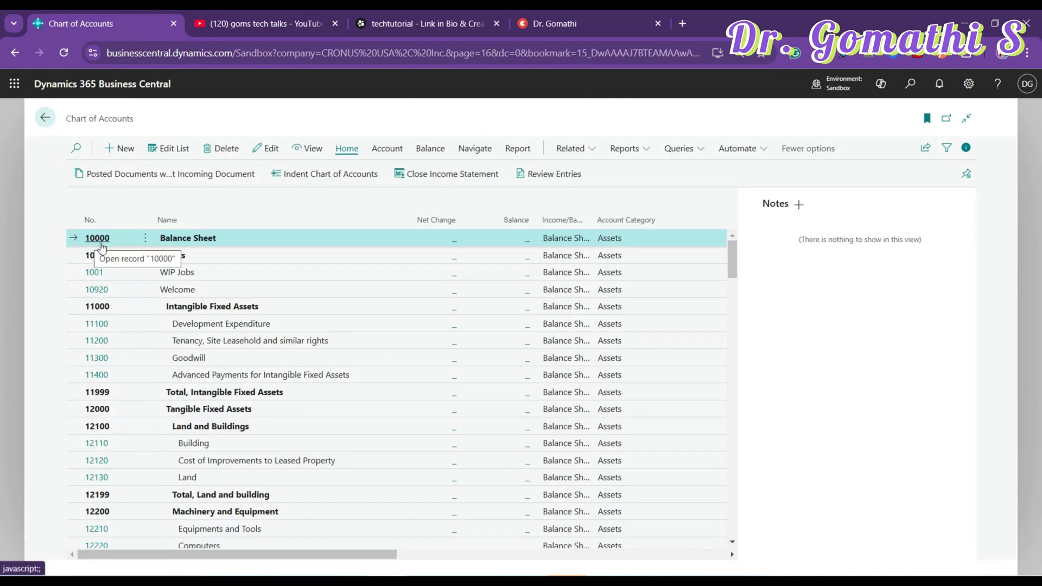
- Start a new G/L account on the Chart of Accounts numbered 1001
scroll(95, 280, "down", 15)
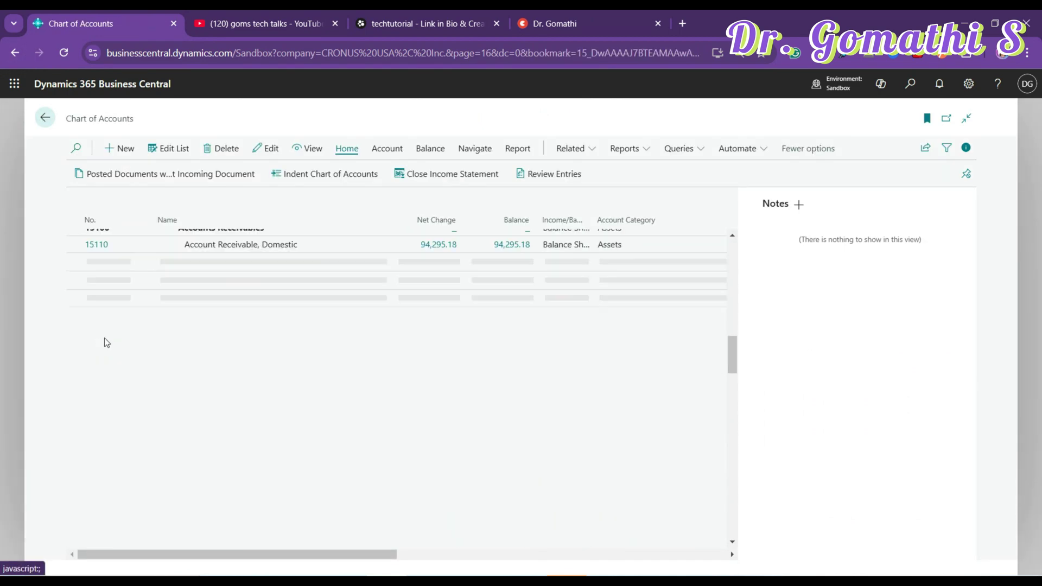
scroll(105, 341, "down", 20)
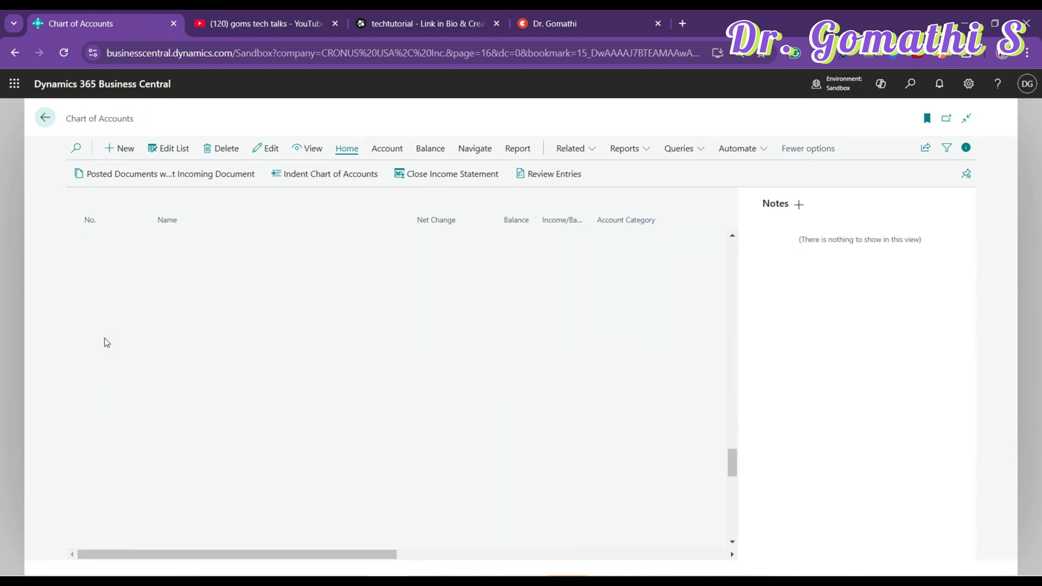
scroll(106, 341, "down", 5)
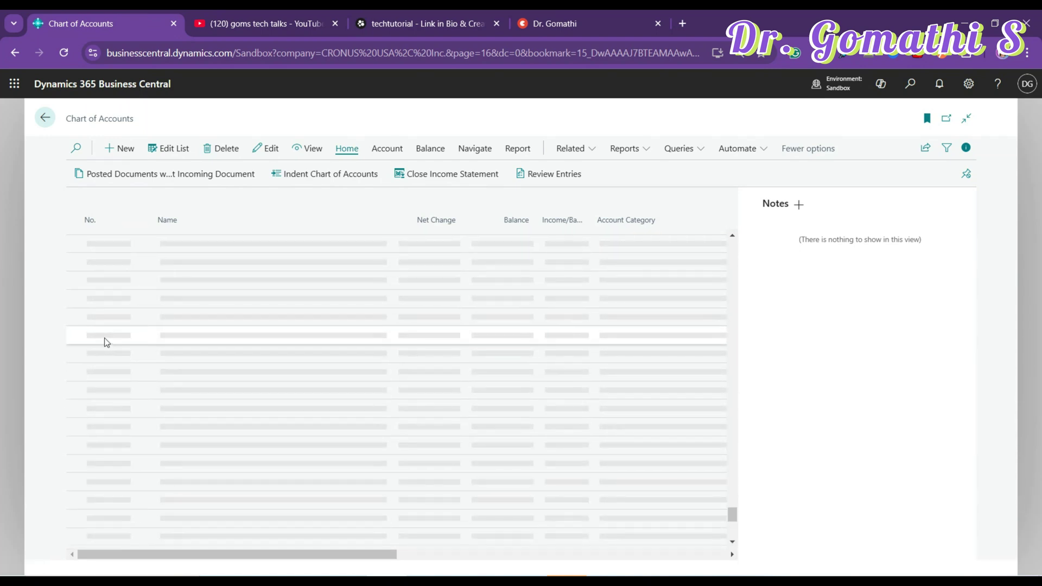
scroll(106, 342, "down", 4)
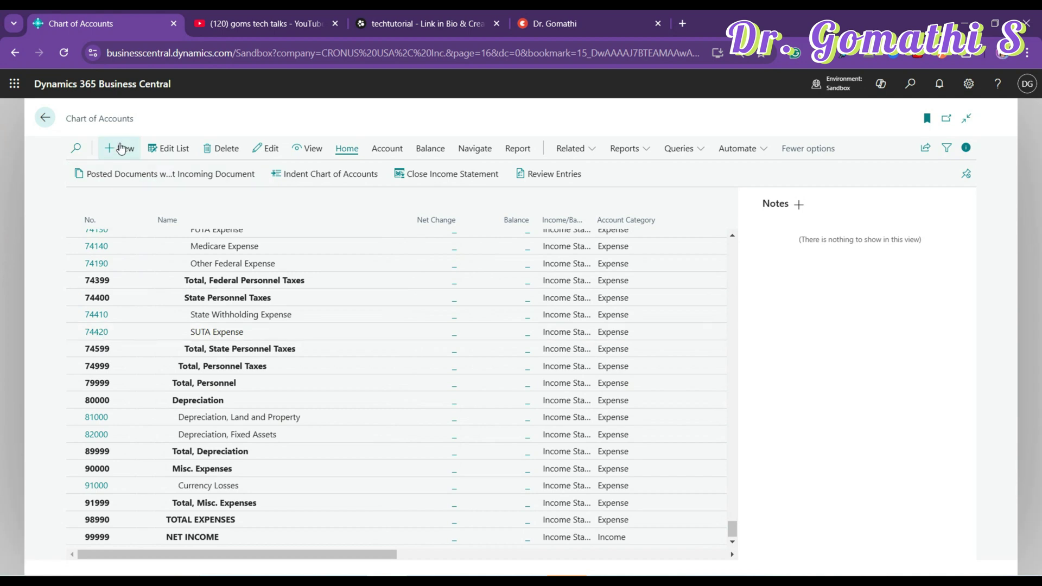
left_click(123, 148)
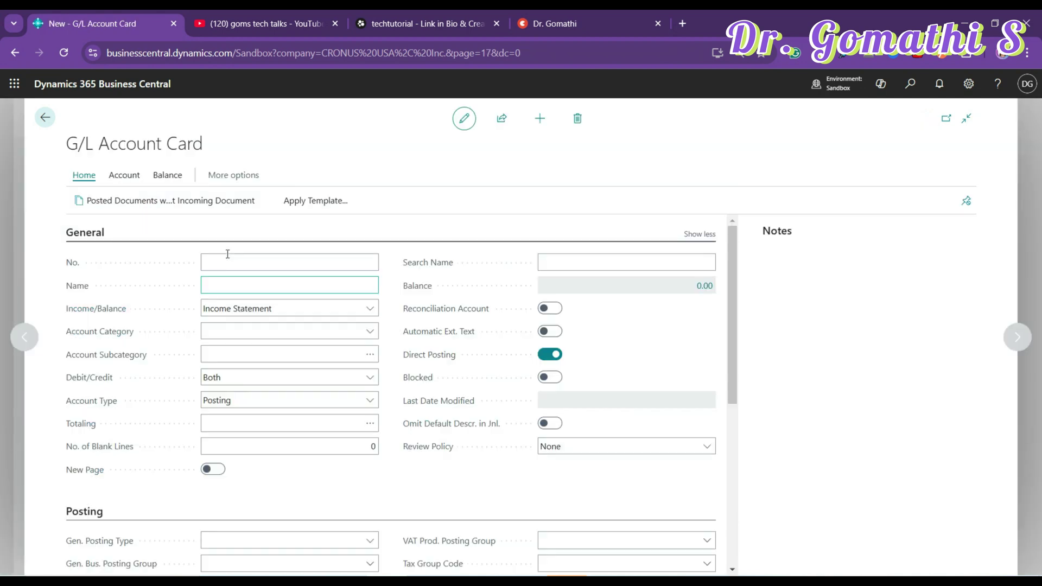
type("1001")
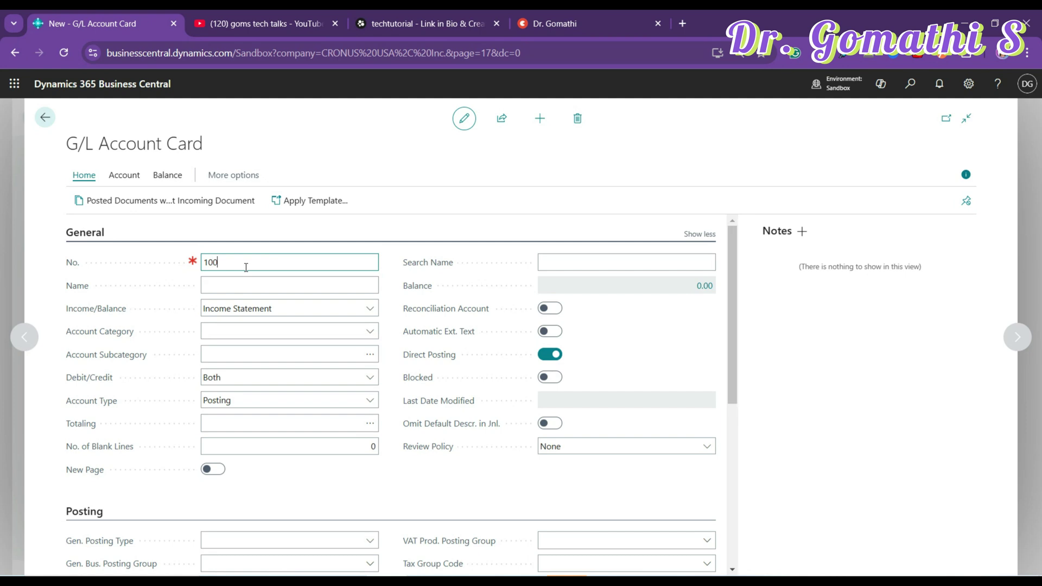
left_click(265, 289)
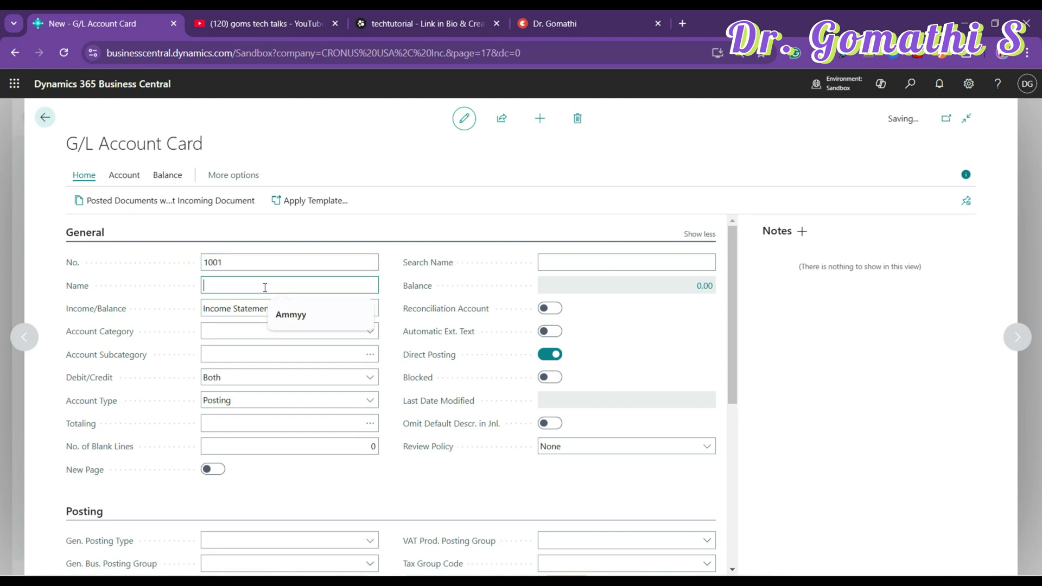
- Correct the duplicate account number to 10010 and save the account
left_click(277, 281)
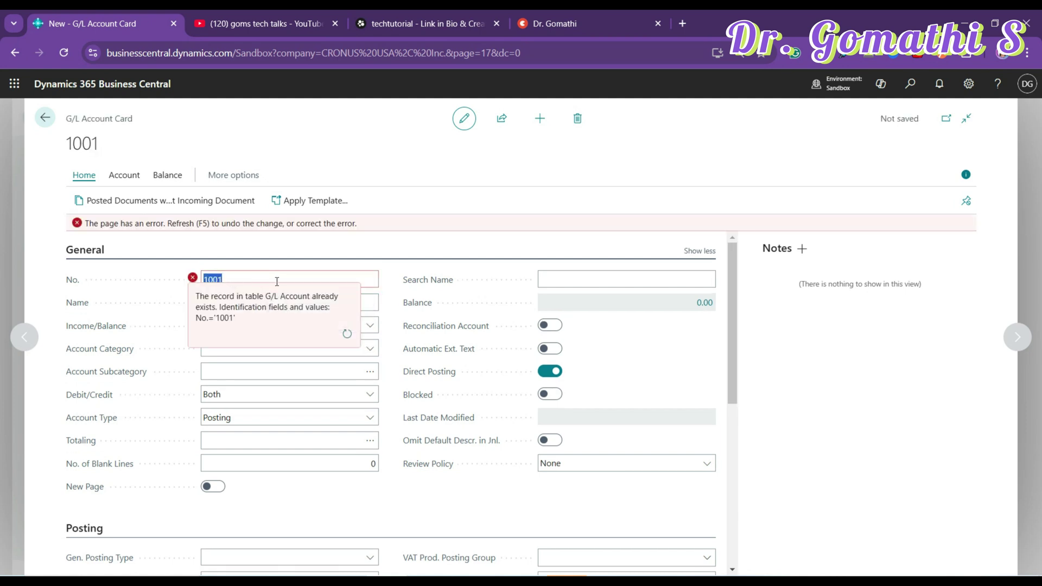
left_click(277, 281)
key("BackSpace")
type("10")
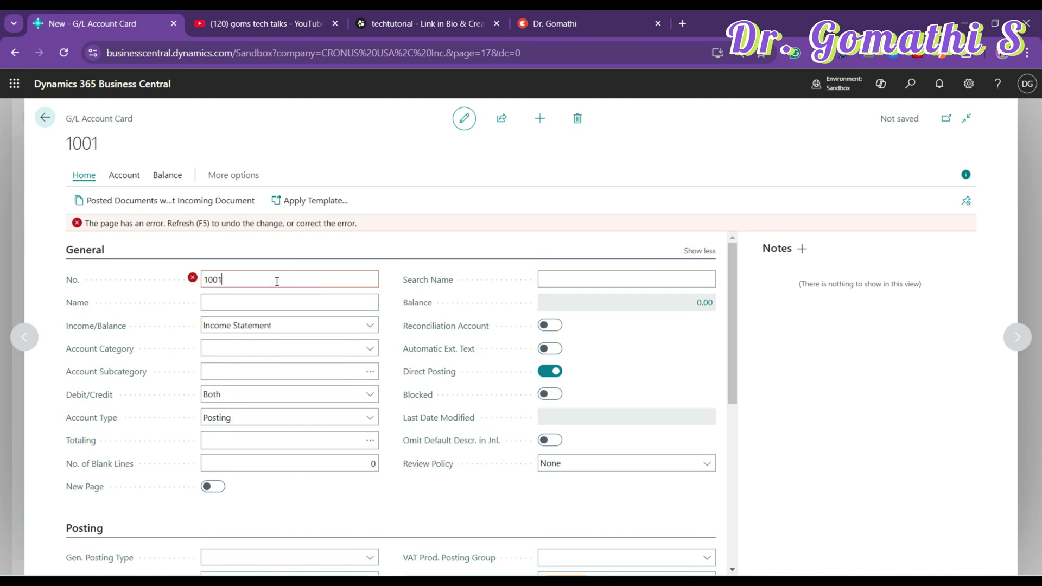
left_click(260, 304)
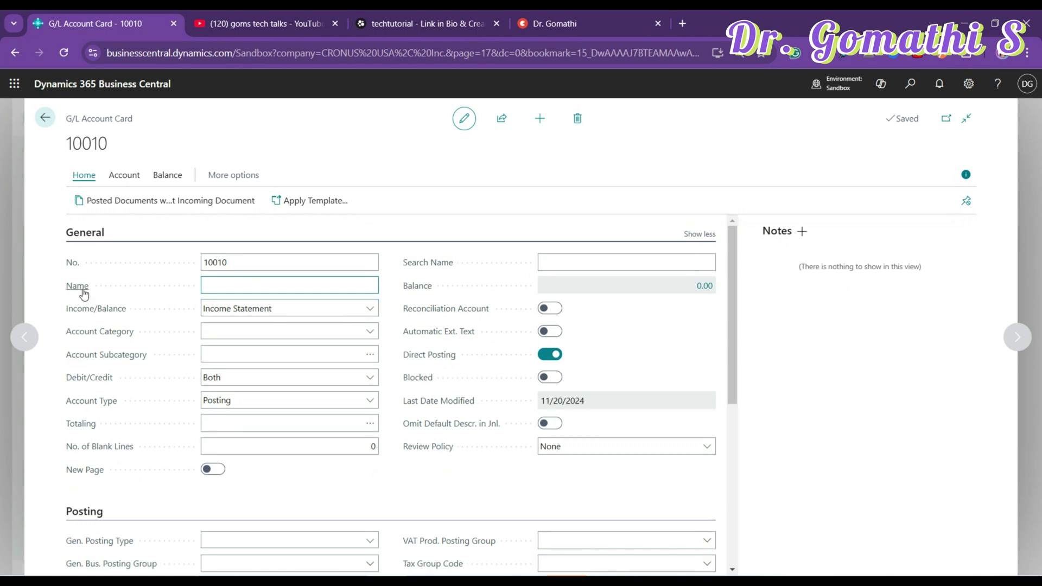
mouse_move(84, 294)
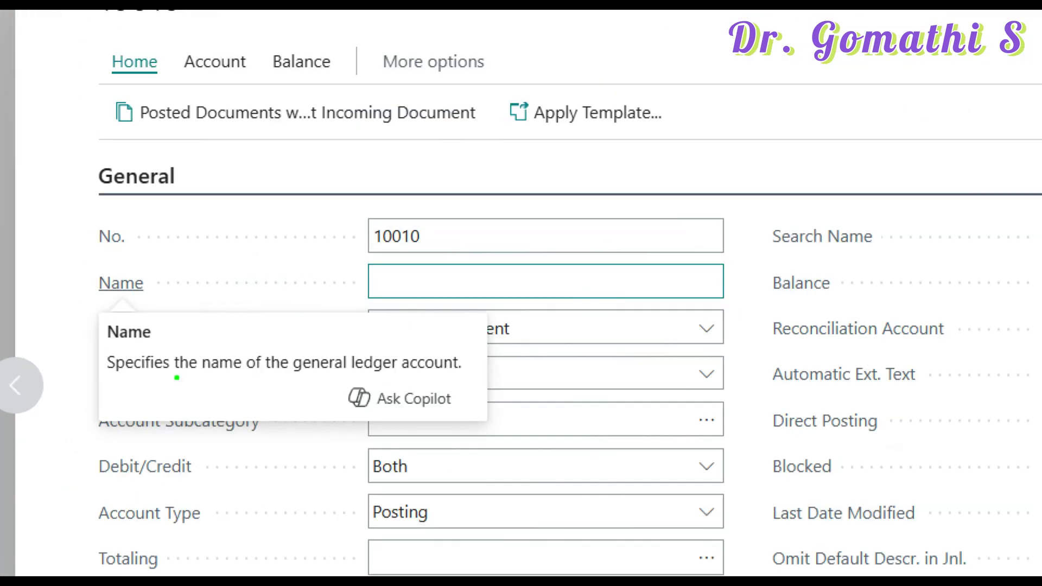
mouse_move(156, 392)
left_mouse_down()
mouse_move(380, 379)
mouse_move(475, 389)
left_mouse_up()
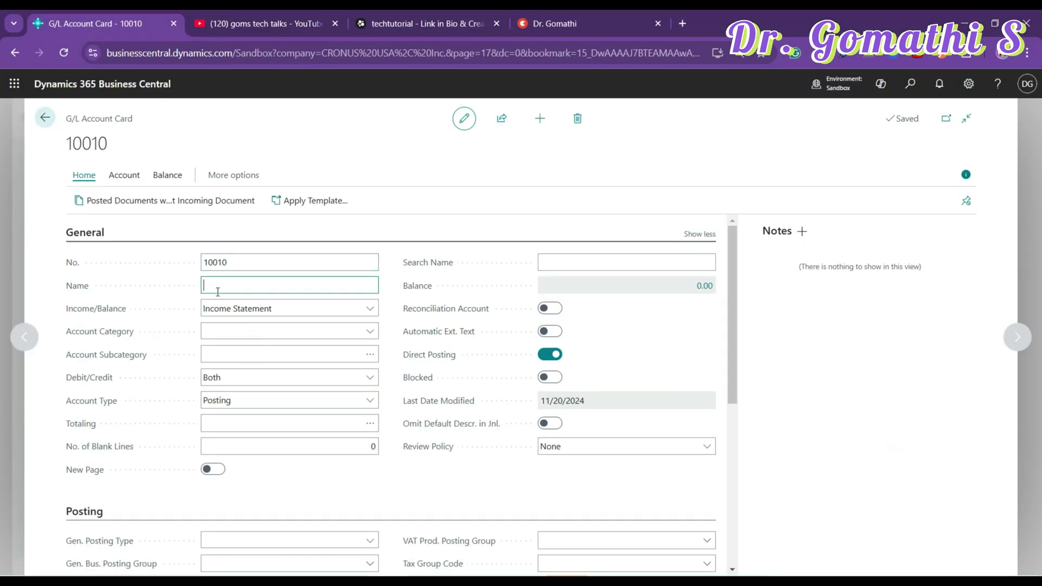
- Review the Income/Balance options for account 10010, keeping Income Statement
left_click(218, 291)
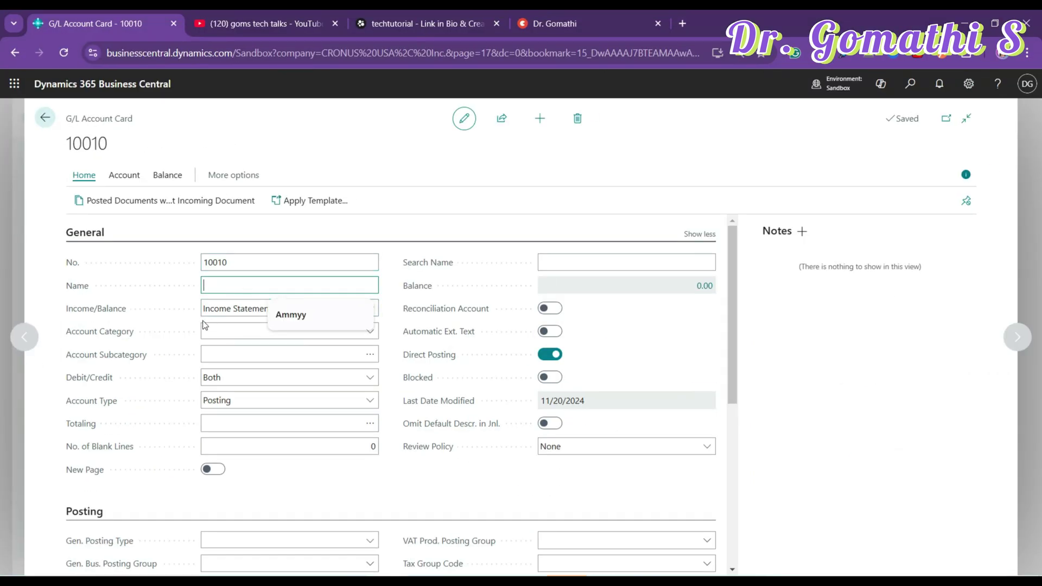
left_click(216, 311)
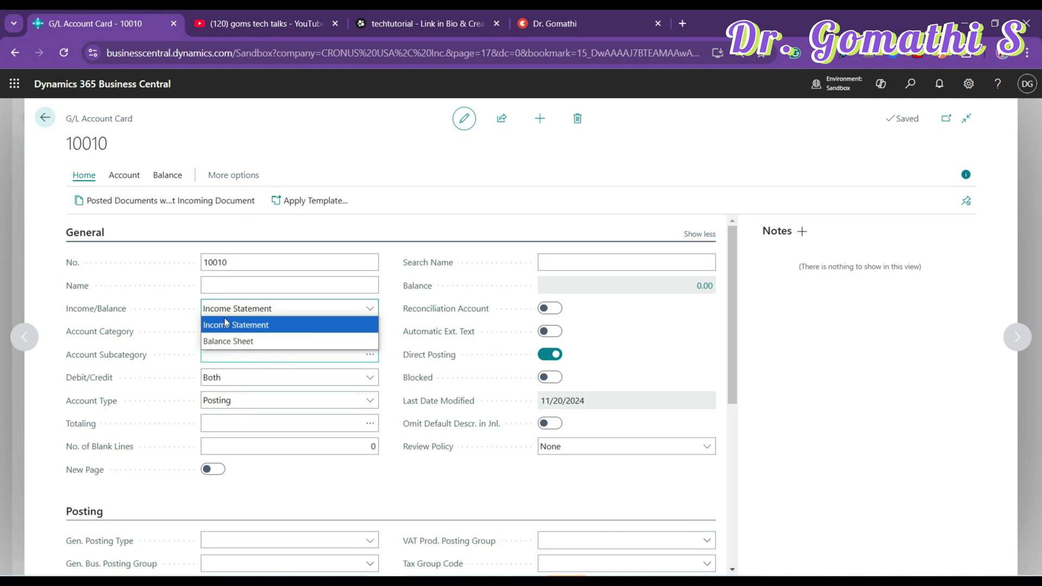
left_click(226, 323)
- List the Account Category choices for account 10010
left_click(228, 331)
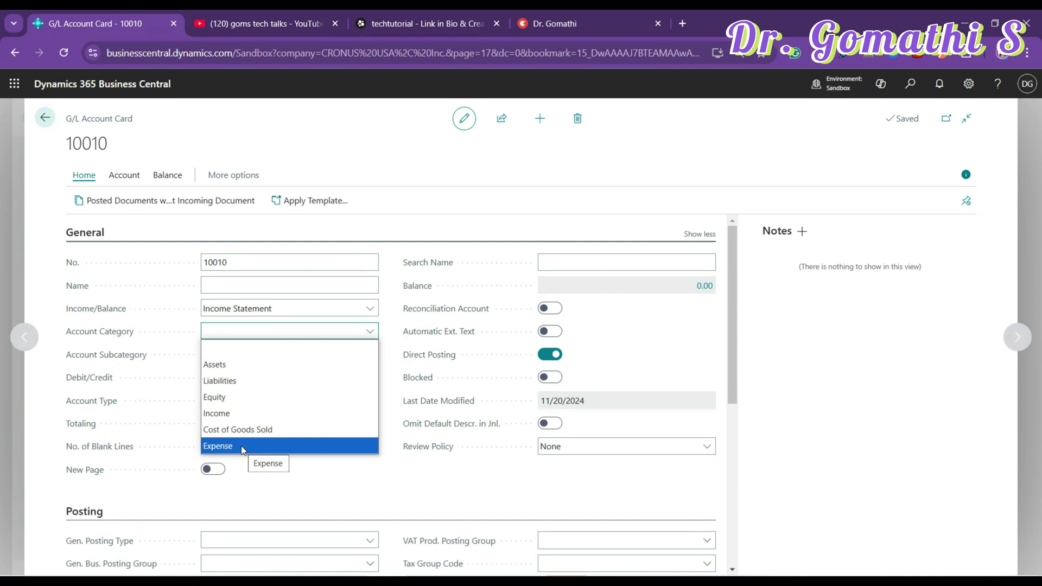
- Make account 10010 a Balance Sheet account with Account Category Assets
left_click(257, 369)
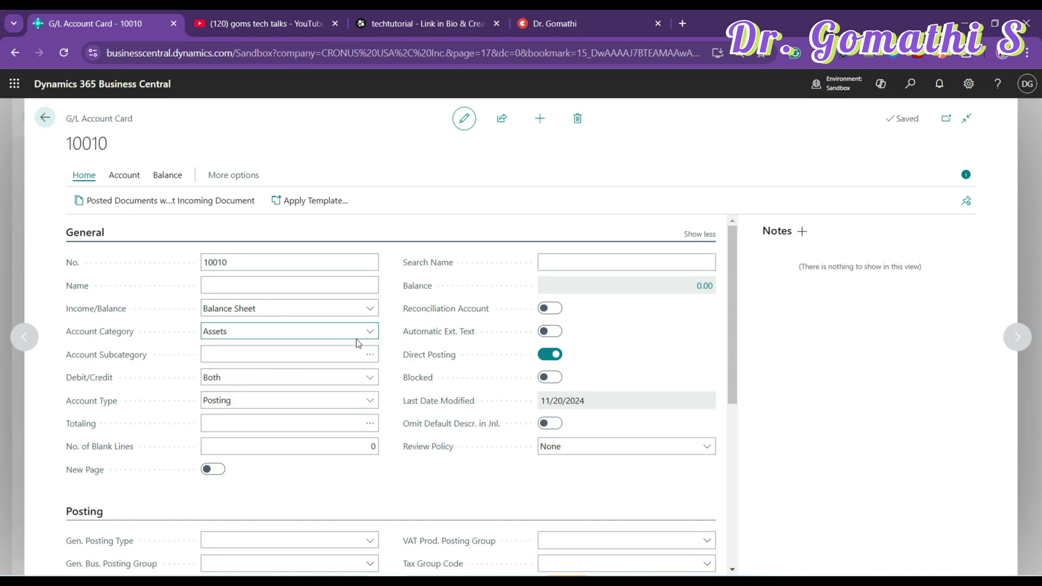
left_click(372, 308)
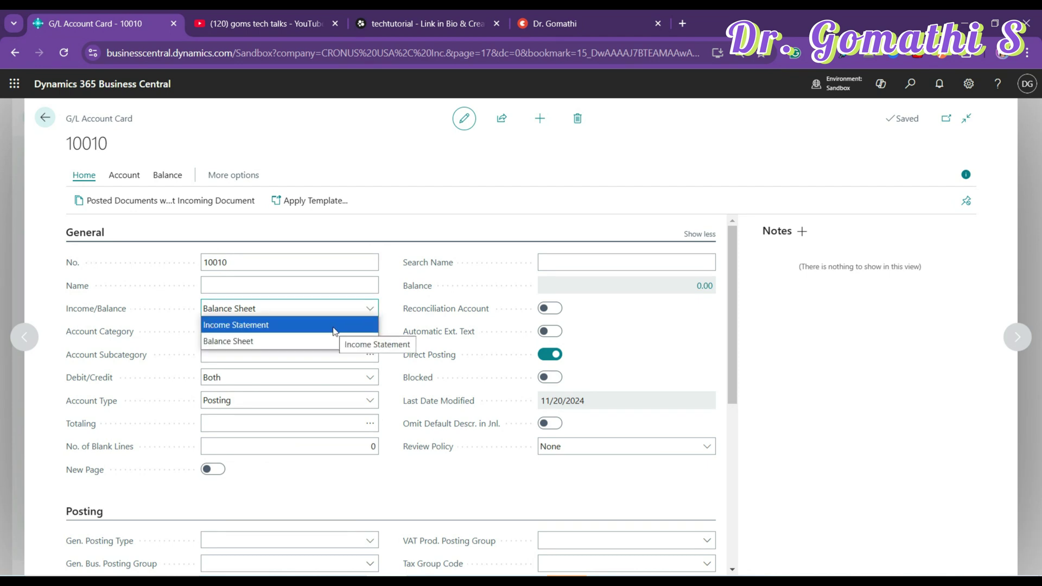
left_click(388, 323)
left_click(369, 331)
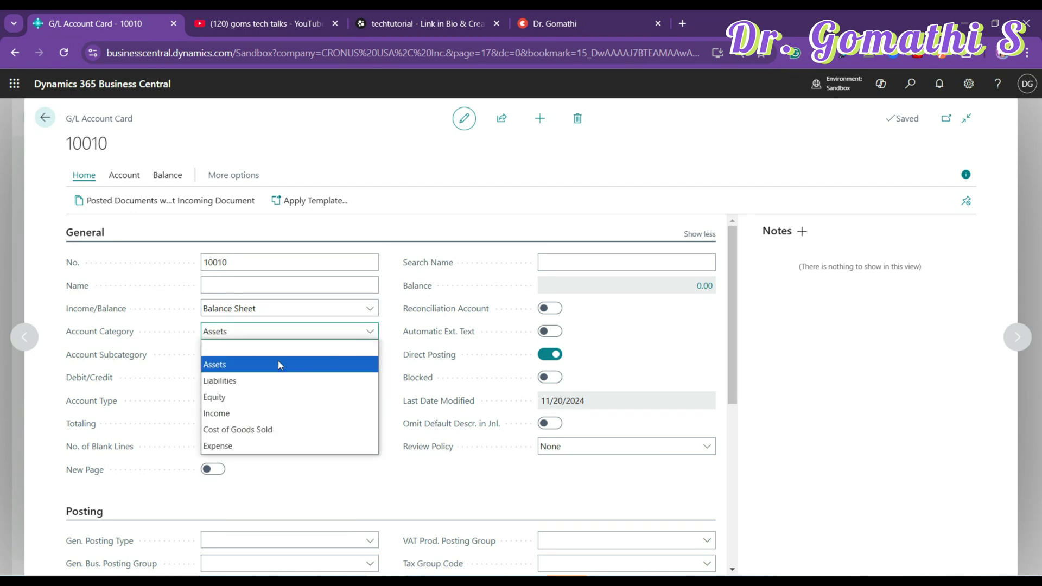
left_click(280, 365)
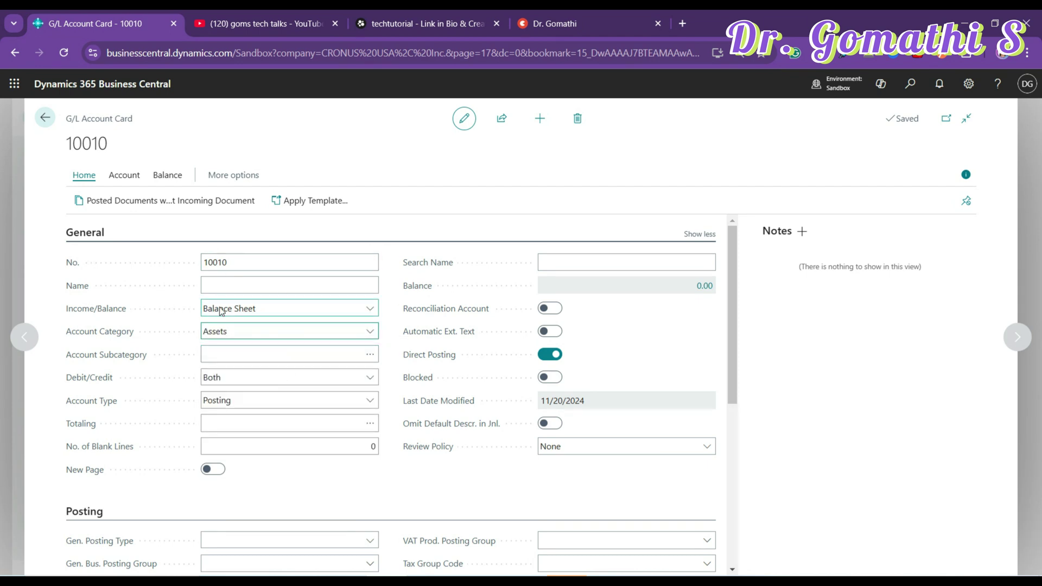
left_click(251, 355)
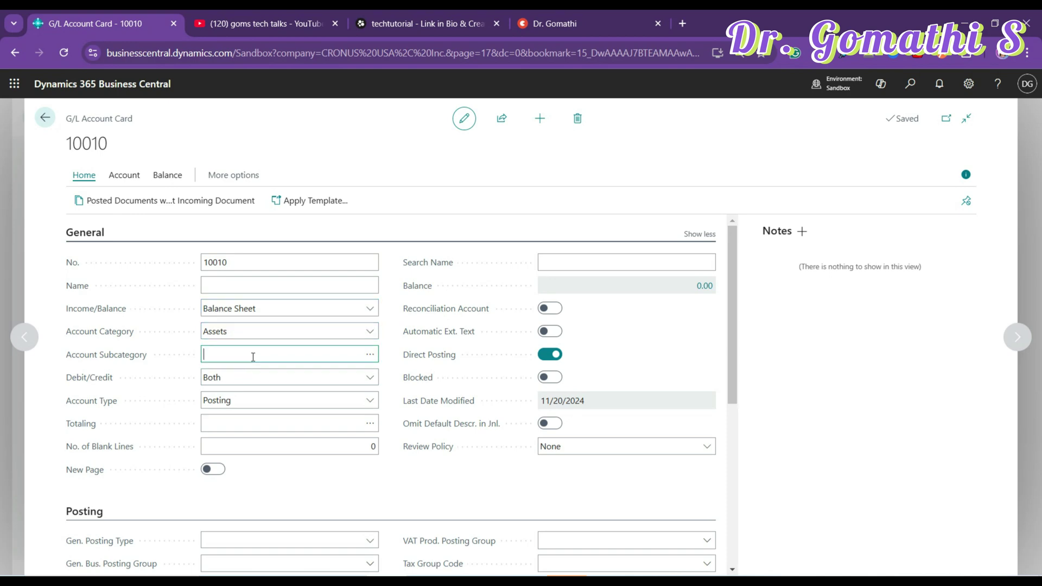
- Choose Cash as the Account Subcategory from the G/L Account Categories list
left_click(370, 355)
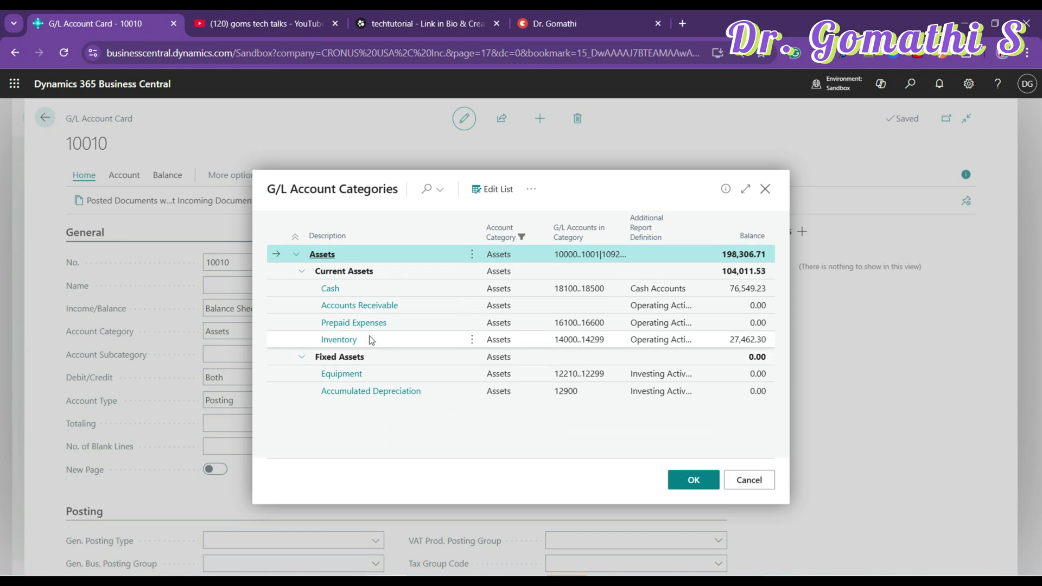
left_click_drag(268, 189, 442, 193)
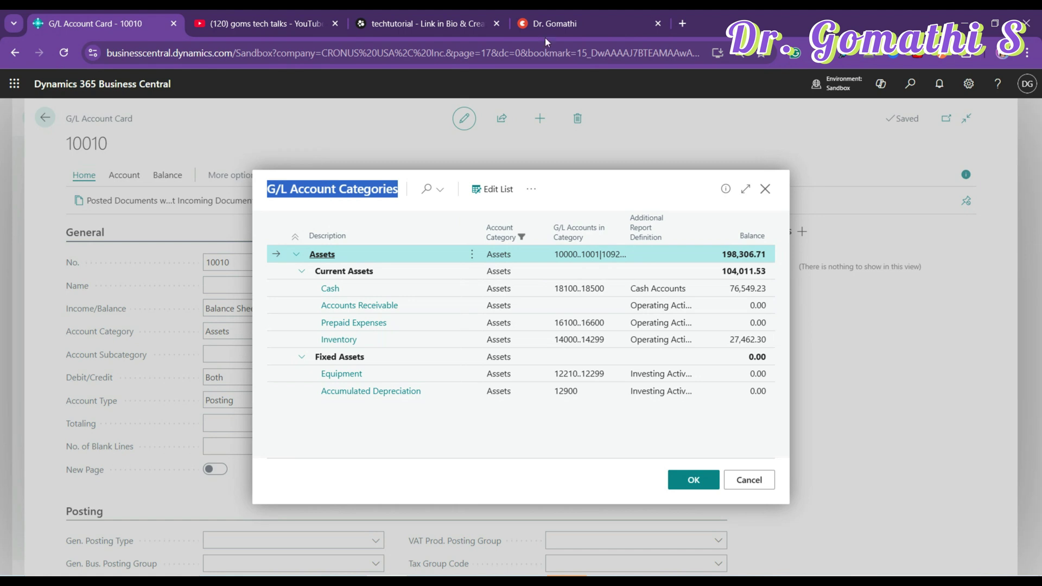
left_click(910, 86)
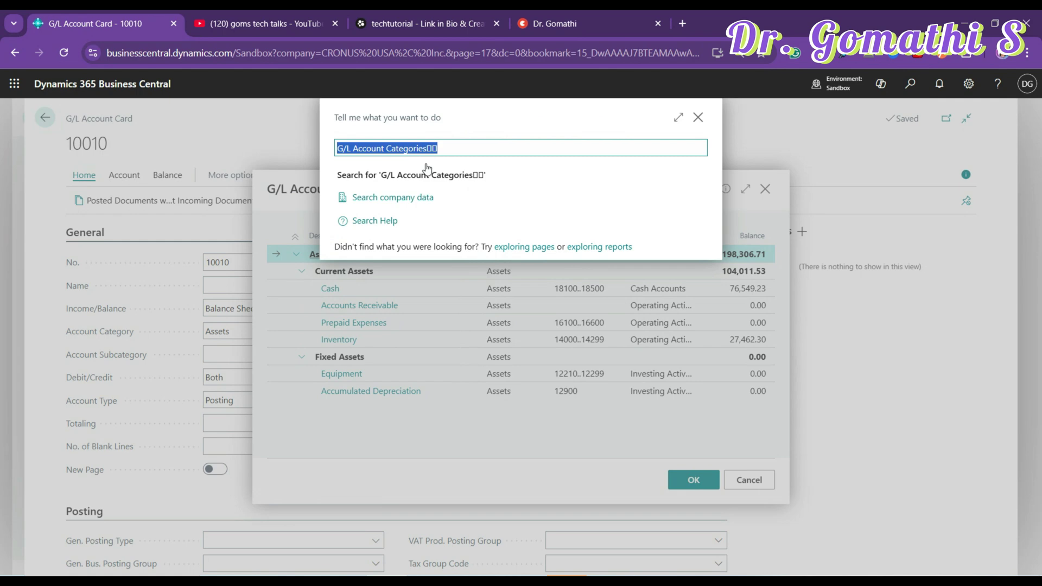
left_click(465, 151)
key("BackSpace")
key("BackSpace")
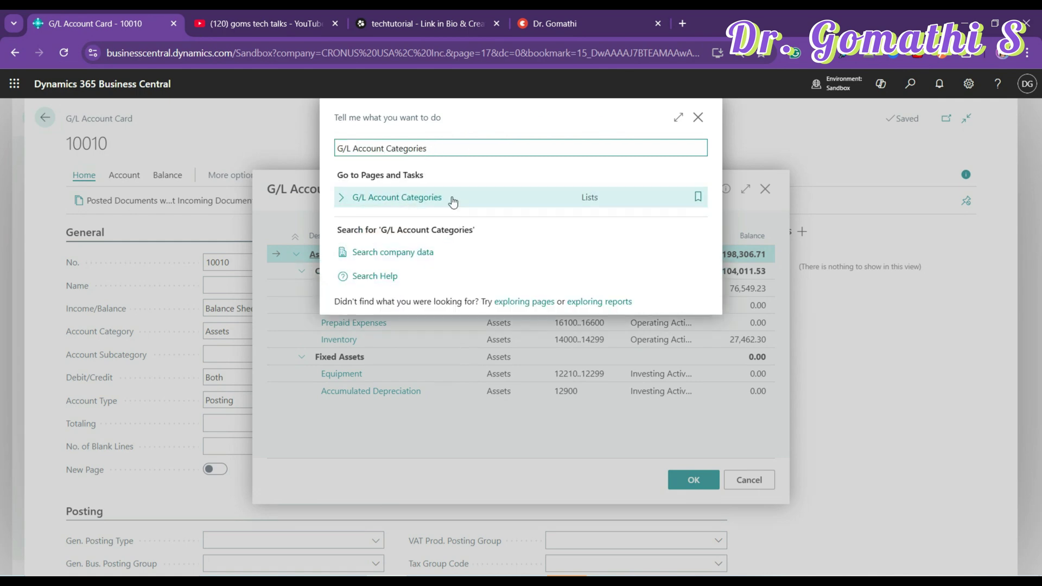
left_click(698, 117)
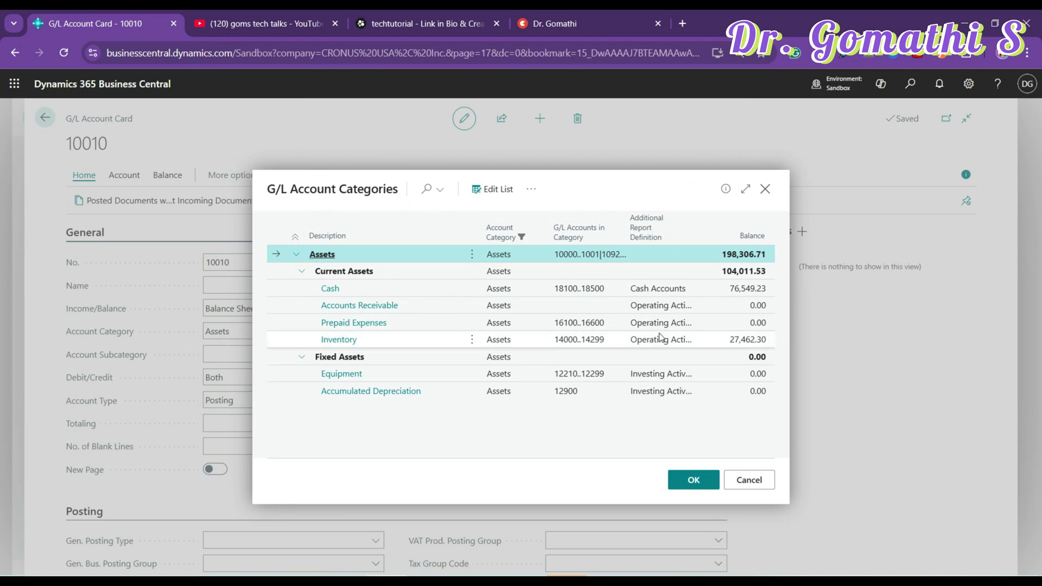
left_click(320, 287)
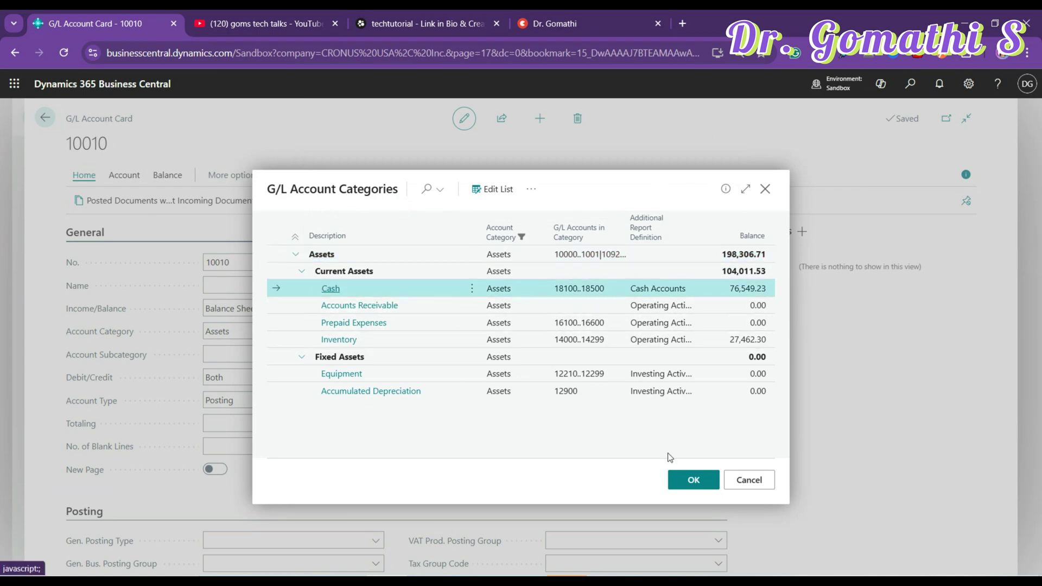
left_click(692, 488)
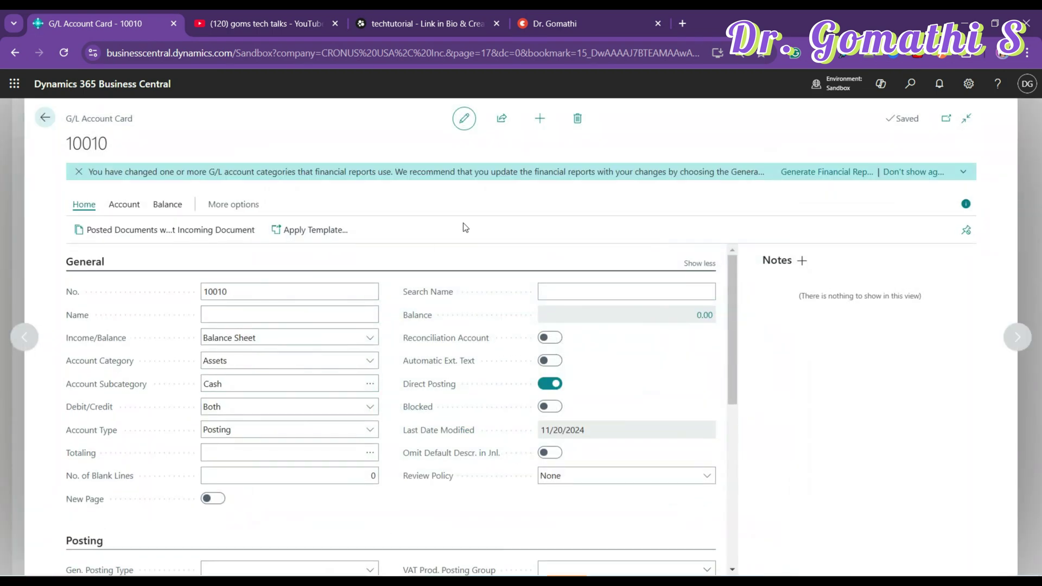
- Keep Debit/Credit as Both for account 10010 and list its Account Type options, Posting through End-Total
scroll(360, 388, "down", 1)
left_click(371, 340)
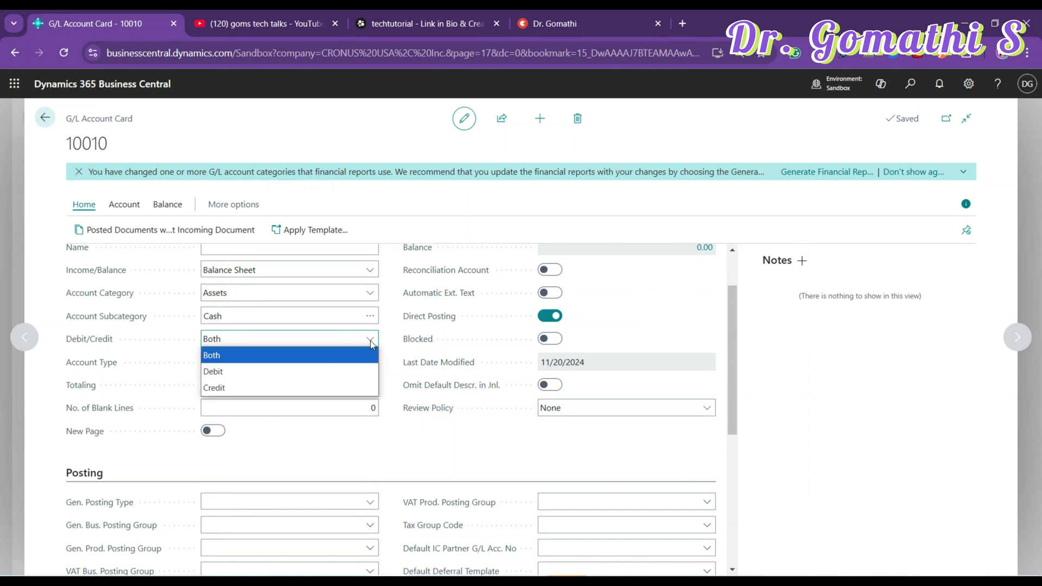
left_click(365, 352)
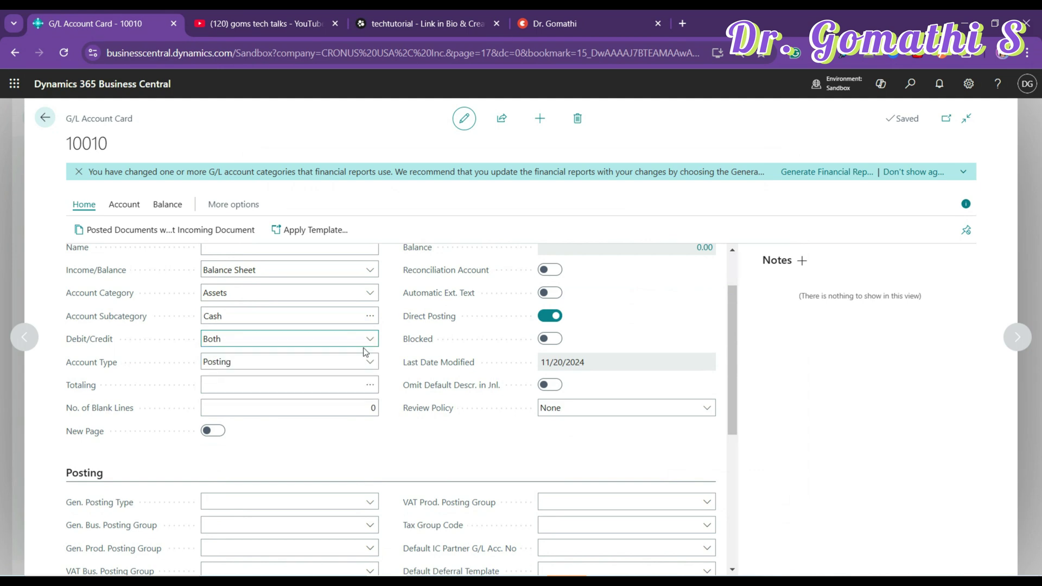
left_click(357, 363)
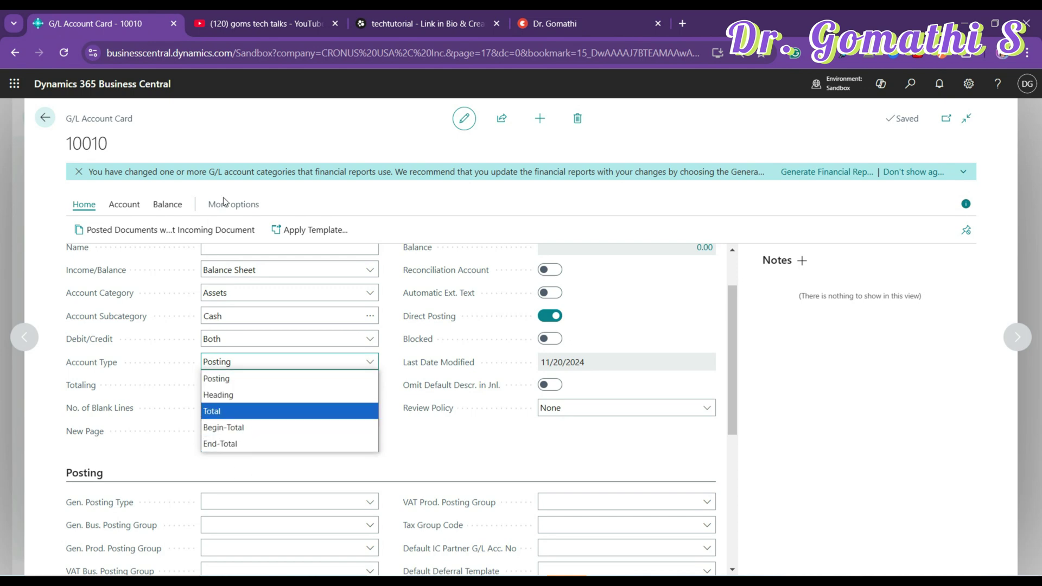
key("ctrl+Tab")
scroll(660, 293, "down", 5)
- Open the BC Functional Consultant 101 playlist and search it for 'gene' to find the General Ledger setup videos
scroll(707, 427, "down", 6)
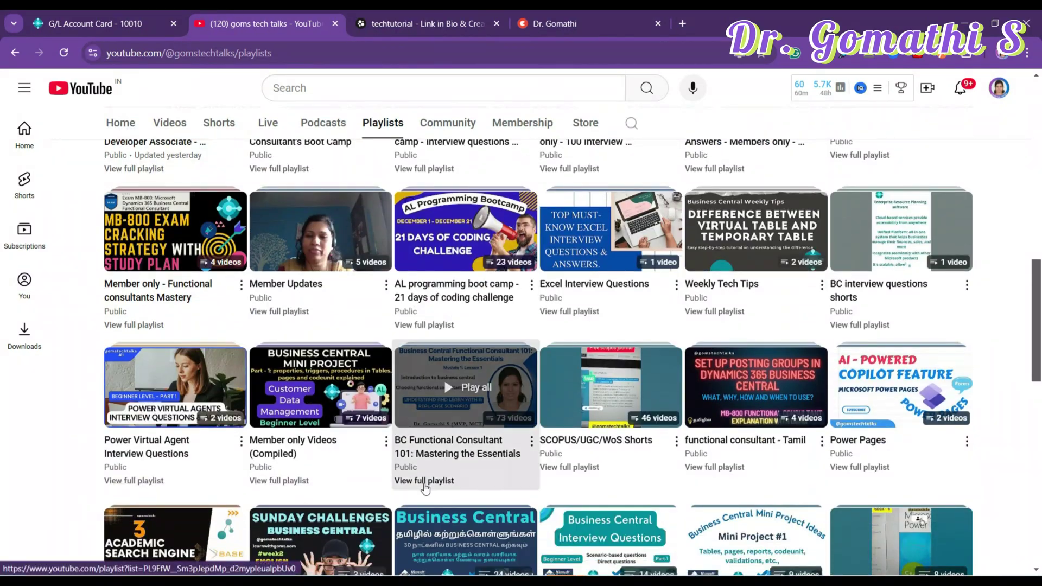
left_click(425, 482)
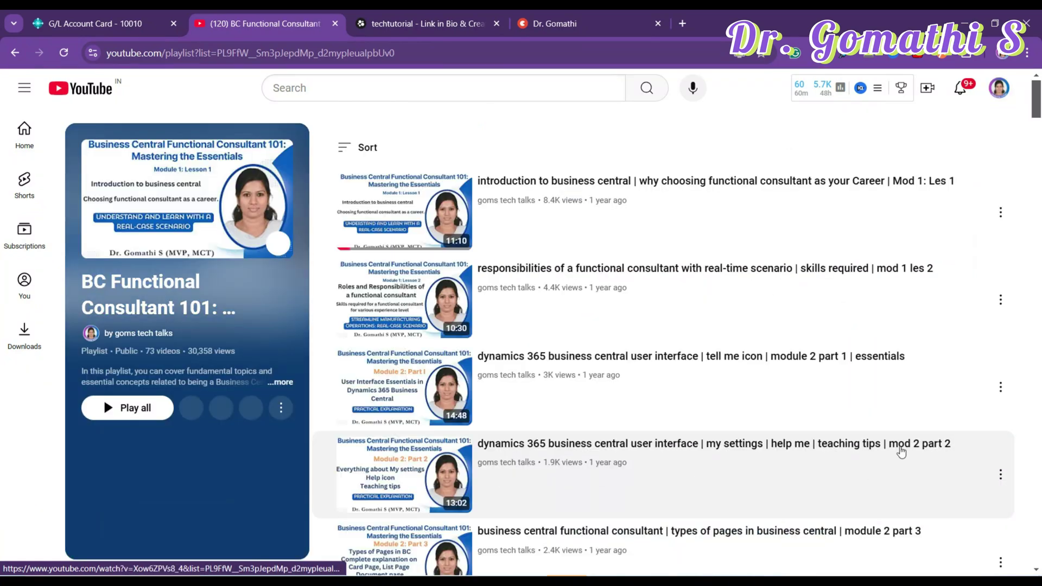
scroll(898, 450, "down", 5)
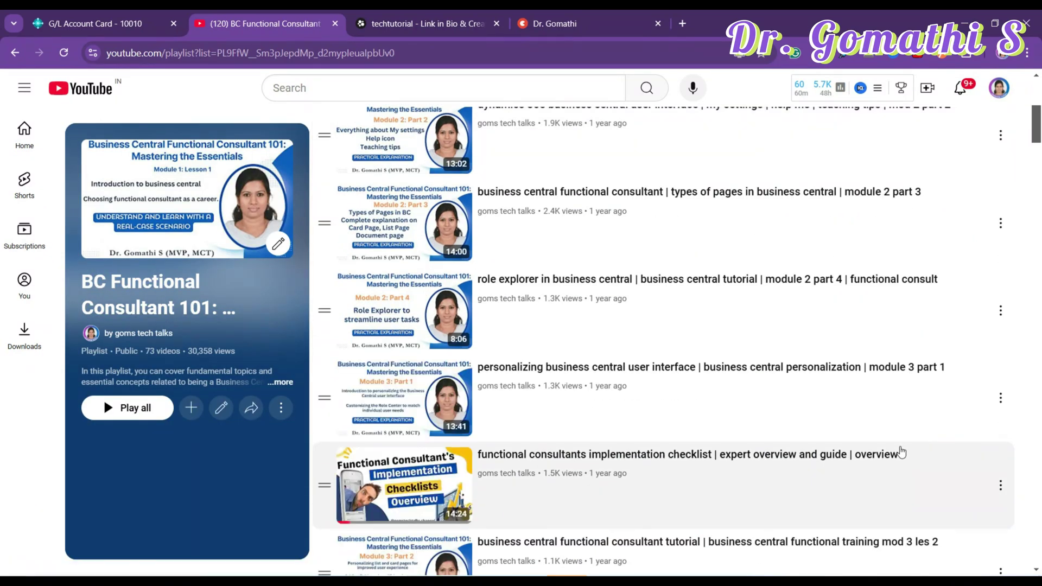
scroll(901, 452, "down", 5)
key("ctrl+f")
type("gen")
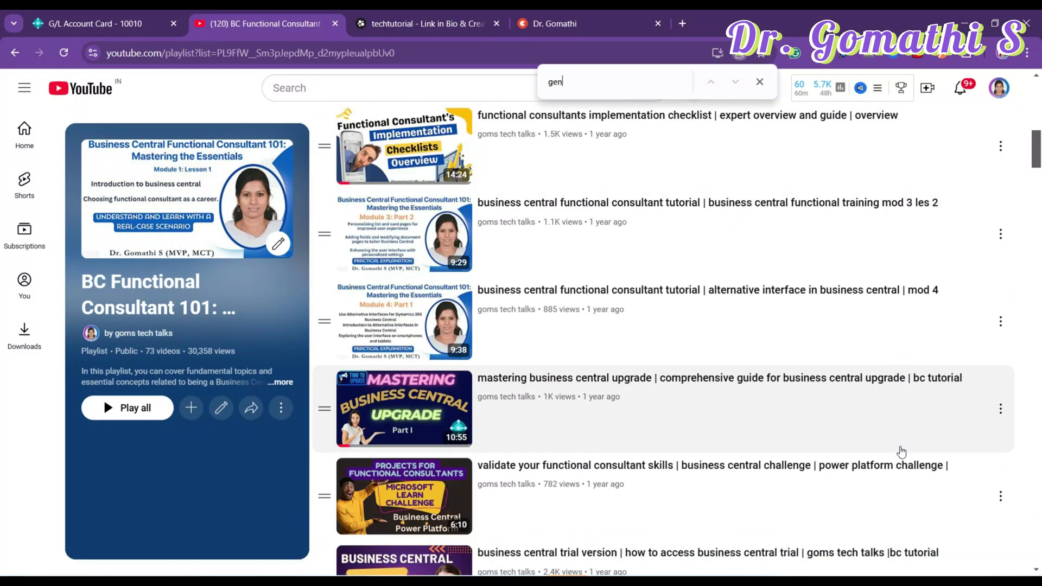
type("e")
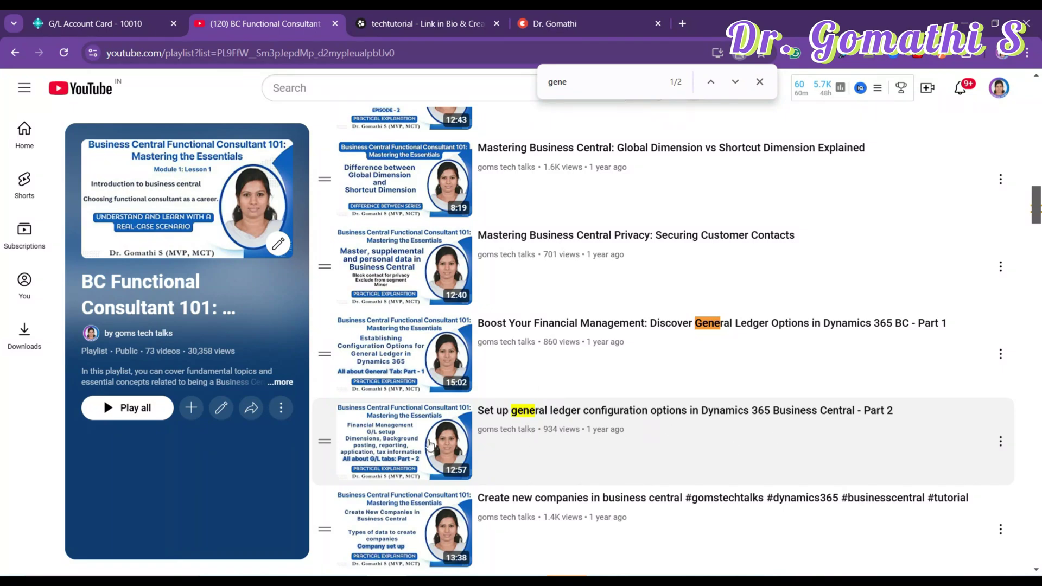
- Return to the G/L Account Card 10010 and show the Blocked field's tooltip in the General section
left_click(137, 15)
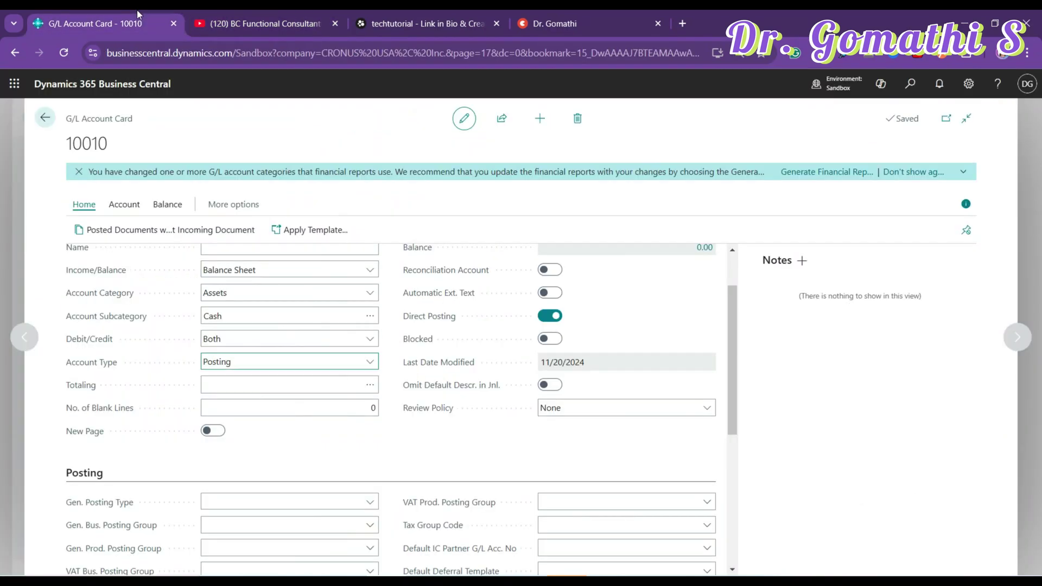
scroll(581, 455, "down", 1)
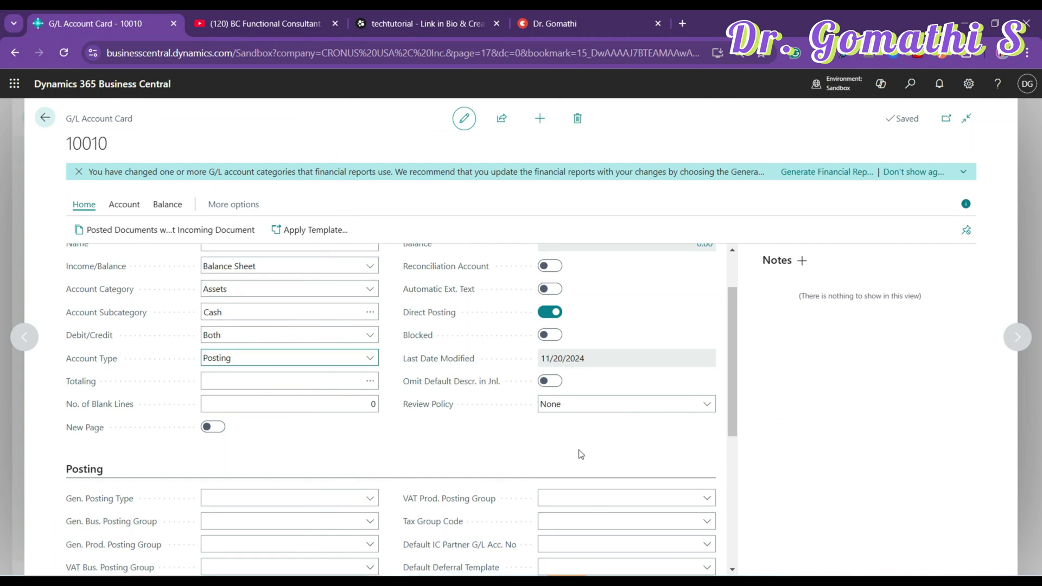
scroll(580, 455, "down", 3)
scroll(580, 455, "up", 5)
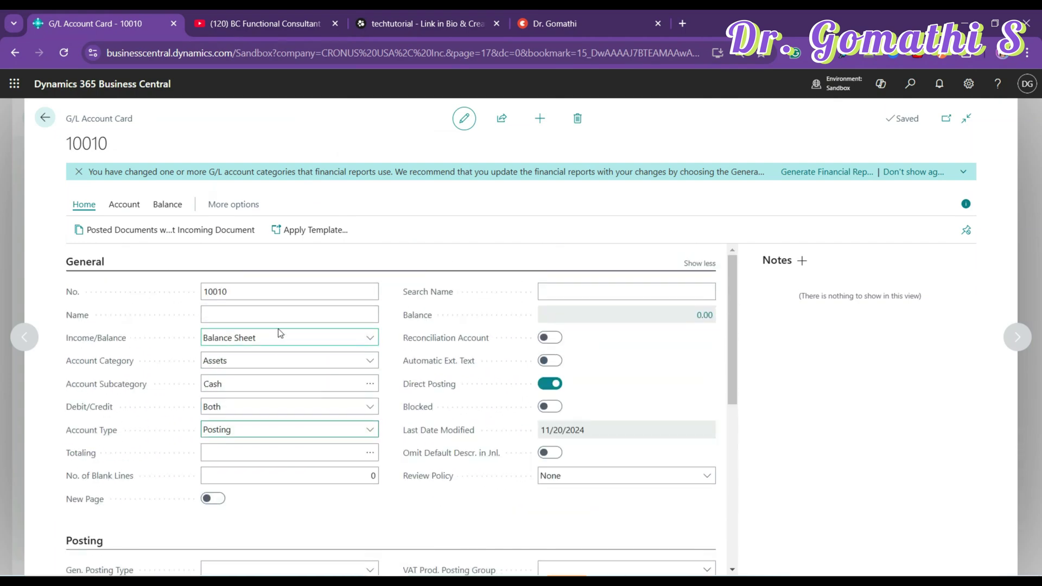
left_click(406, 406)
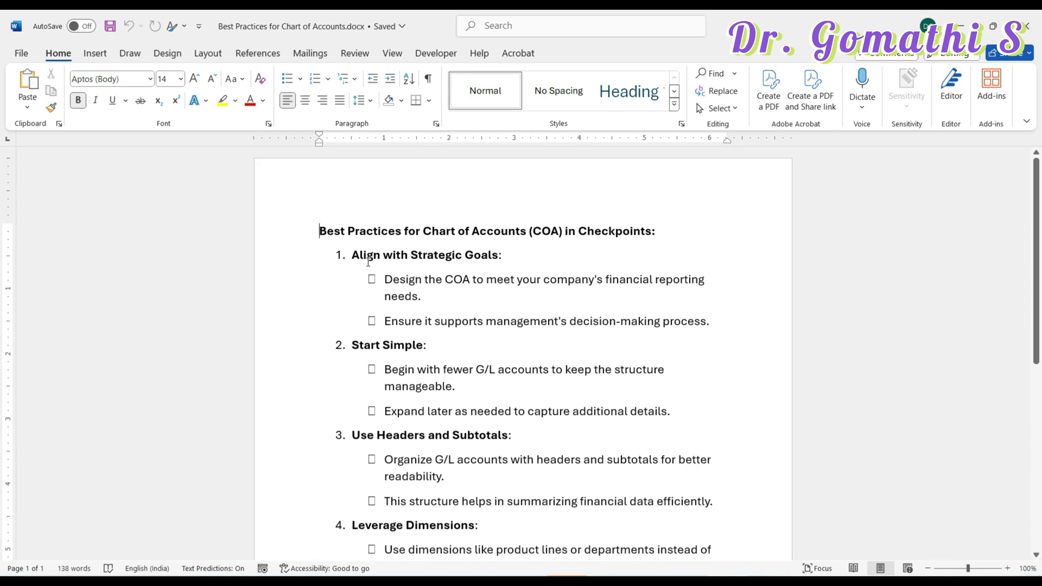
- Highlight the Design the COA and Start Simple bullets in the Chart of Accounts best-practices document, leaving the text unchanged
left_click_drag(384, 280, 515, 289)
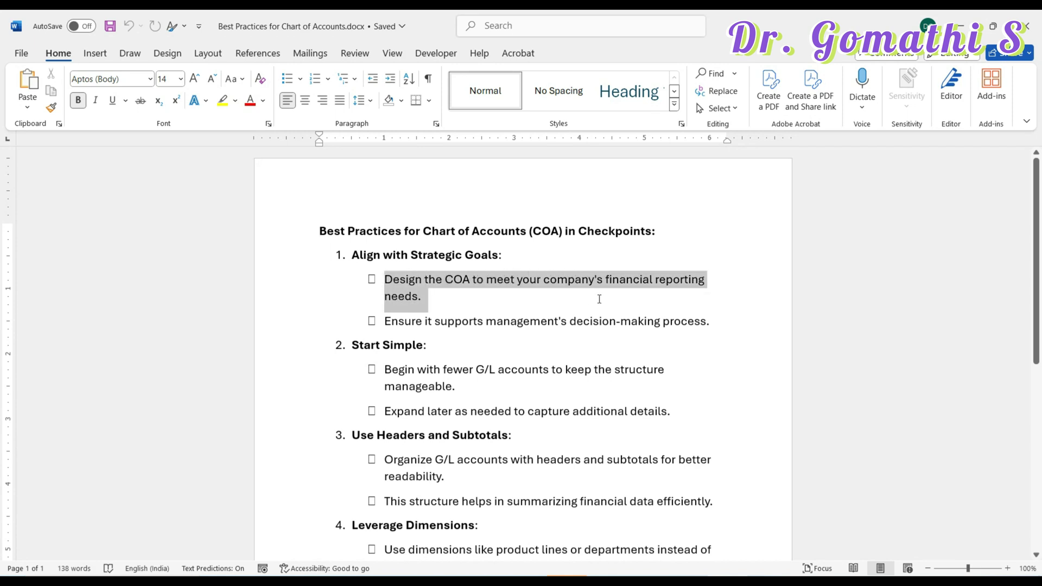
left_click(539, 320)
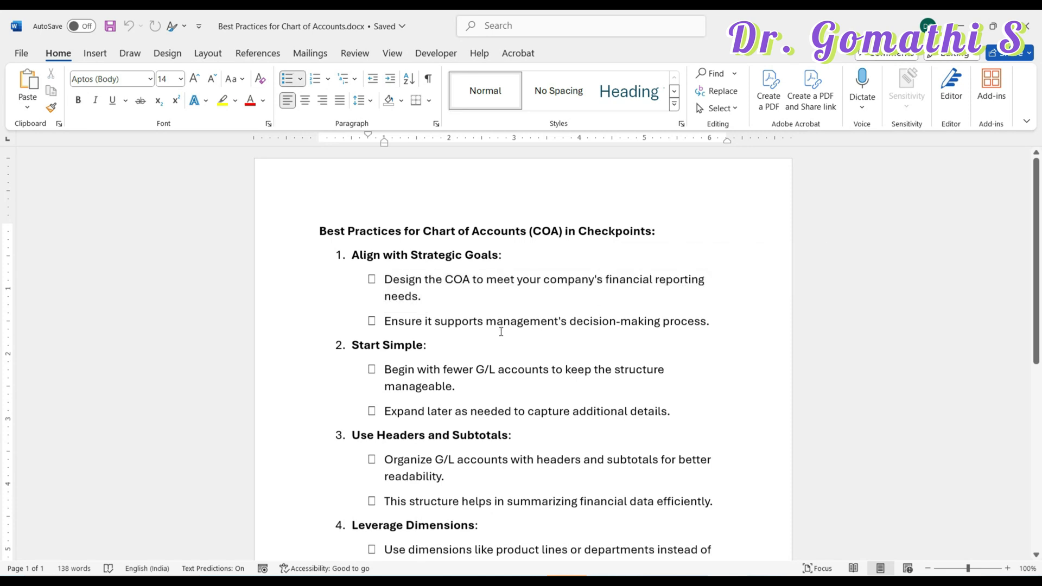
left_click_drag(500, 328, 684, 338)
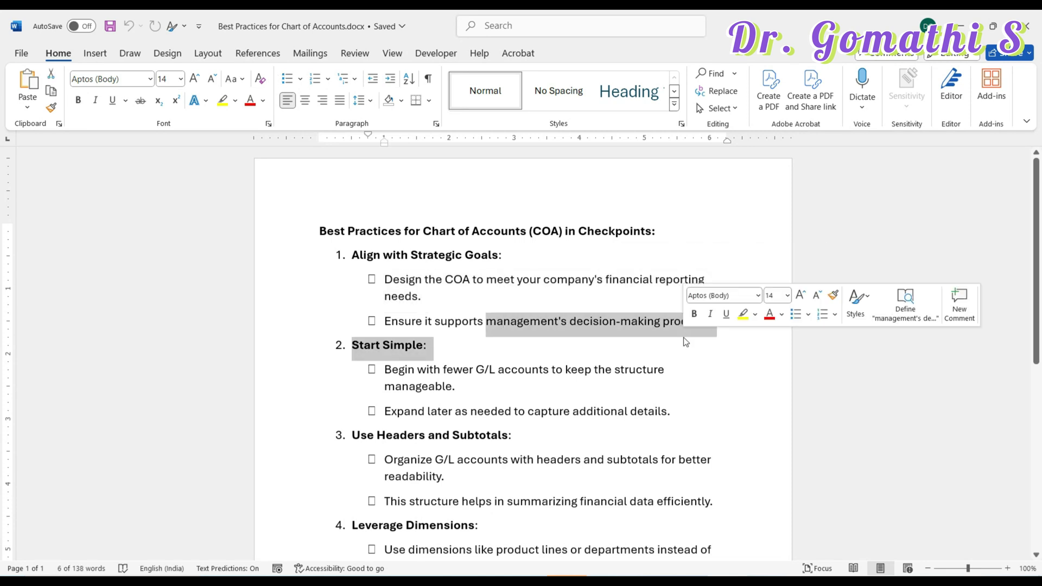
left_click(511, 369)
scroll(409, 350, "down", 1)
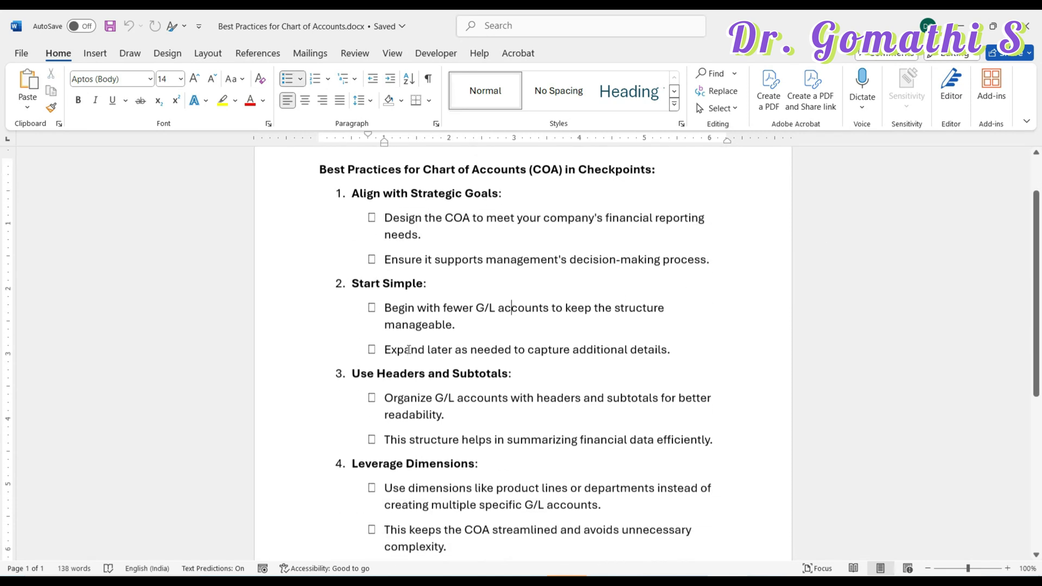
left_click_drag(384, 303, 538, 315)
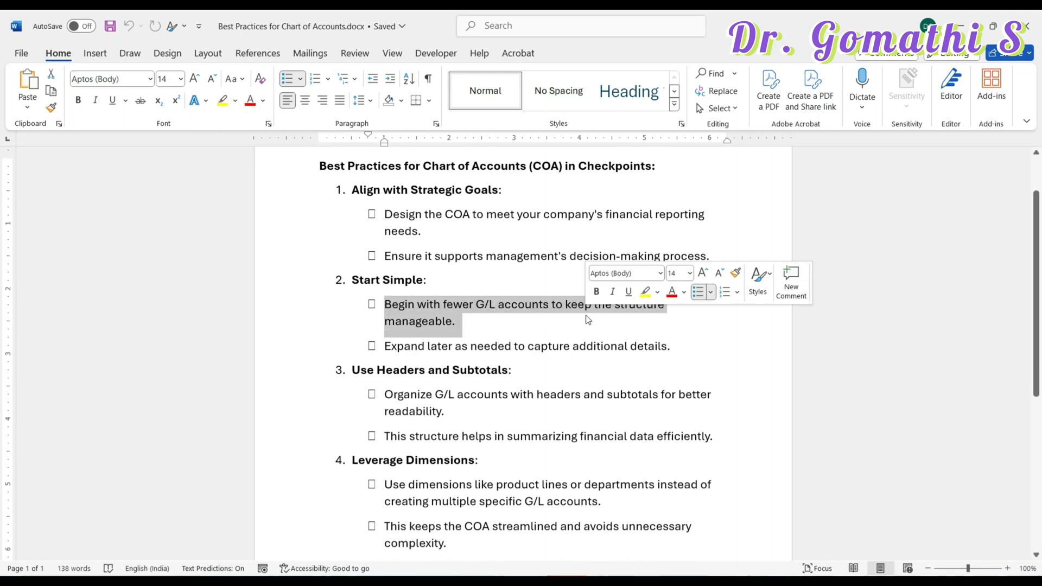
left_click(428, 347)
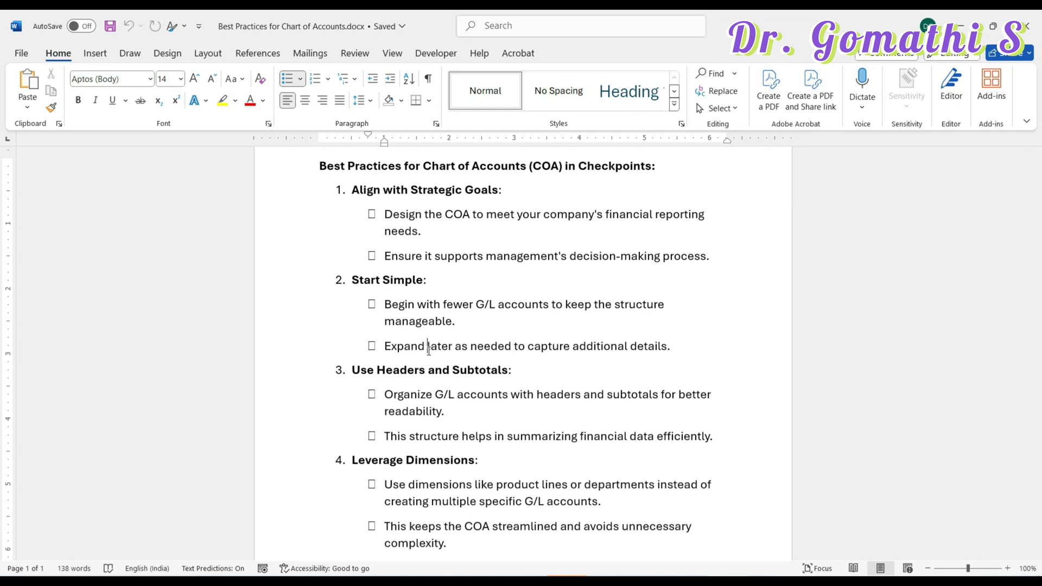
scroll(429, 347, "down", 1)
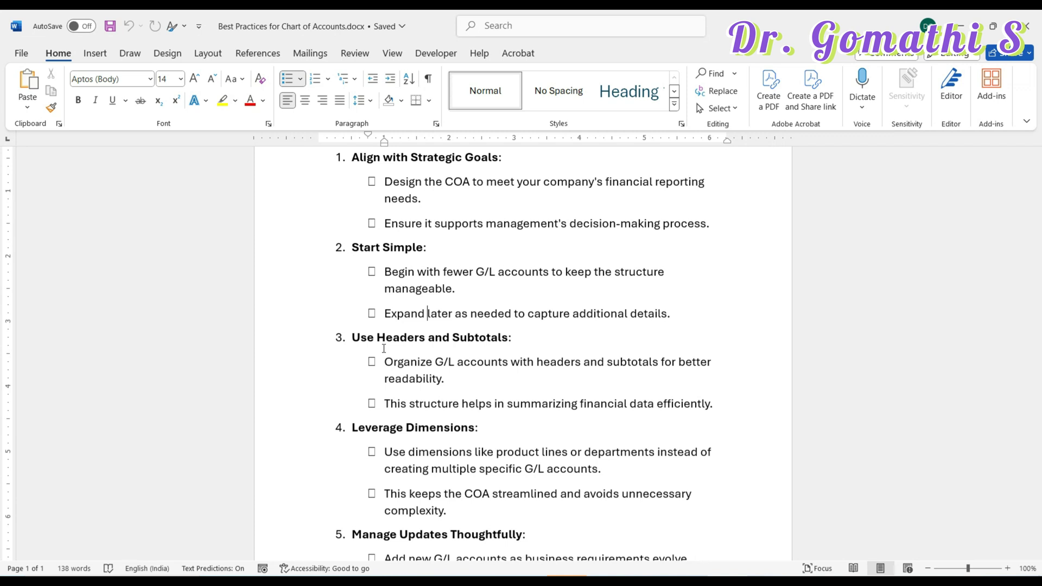
- Scroll down the best-practices document toward section 5
scroll(384, 348, "down", 3)
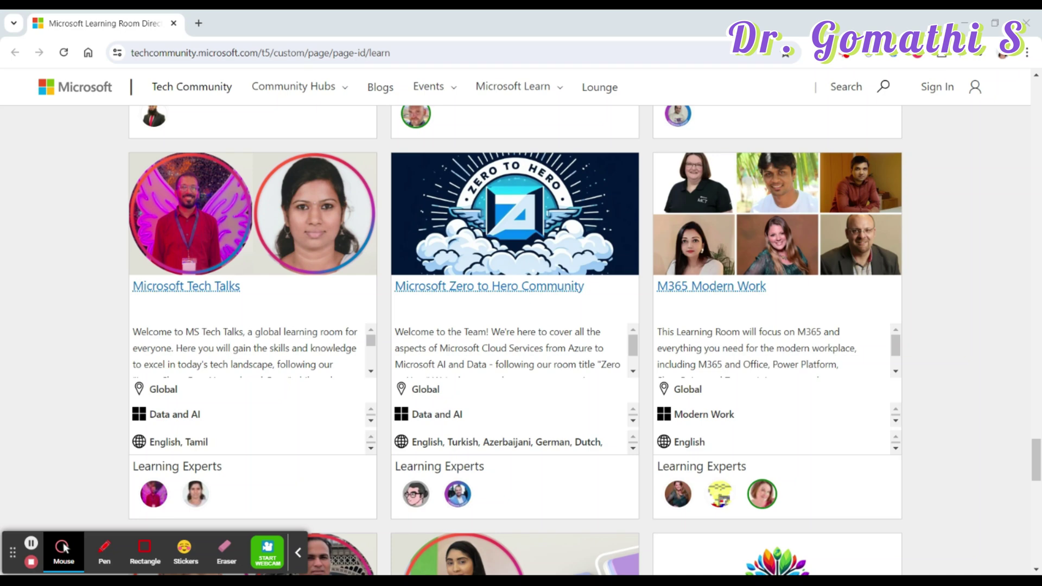
key("shift+Tab")
key("shift+Tab")
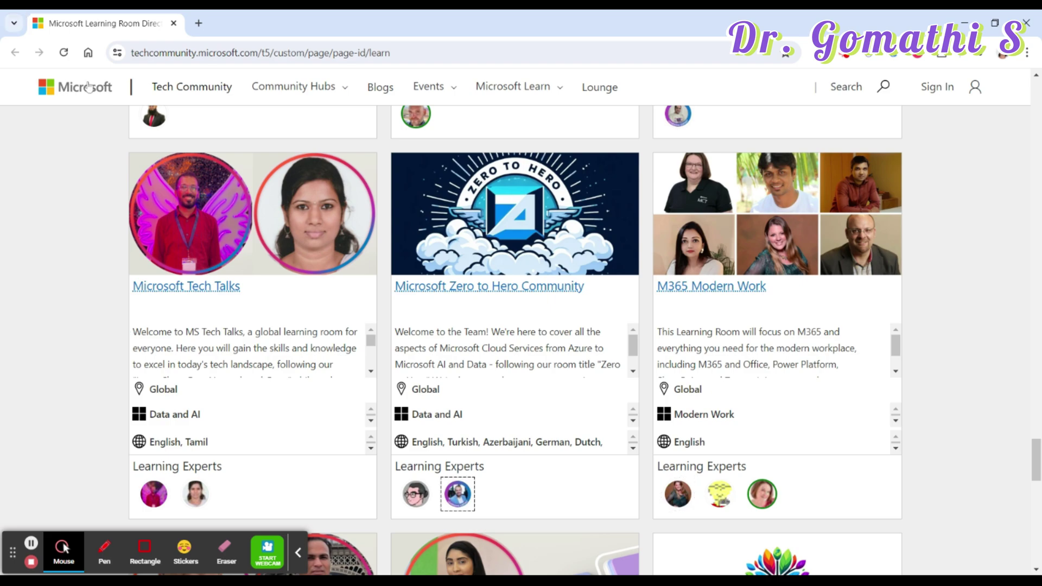
scroll(565, 288, "up", 10)
scroll(520, 141, "up", 20)
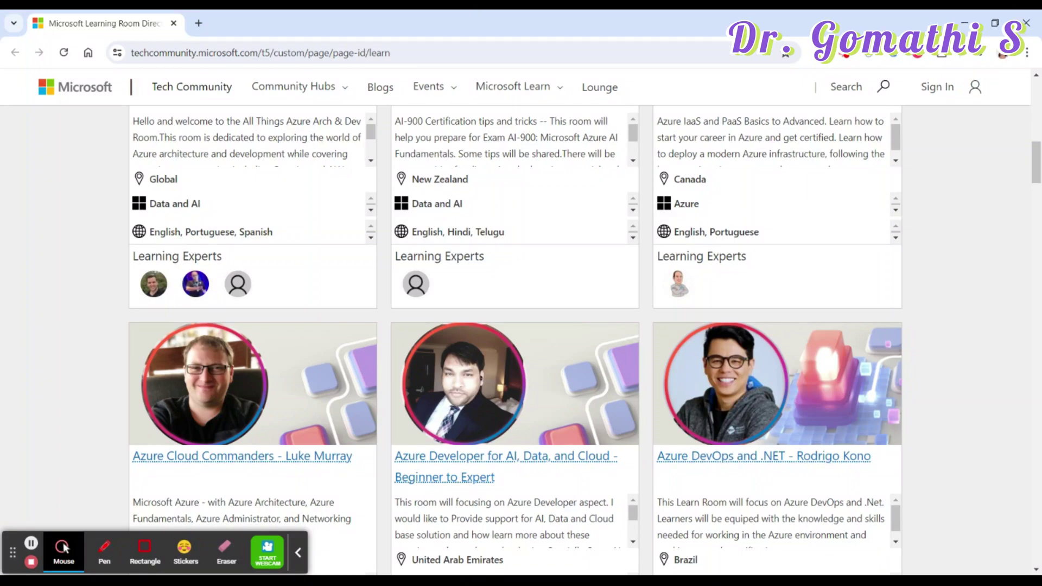
scroll(799, 477, "down", 15)
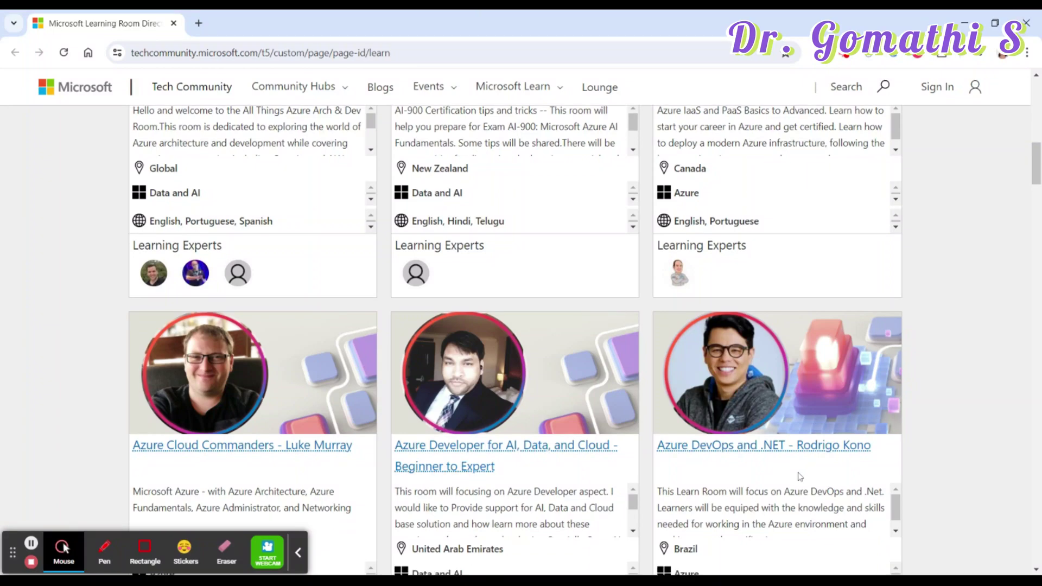
scroll(747, 374, "down", 20)
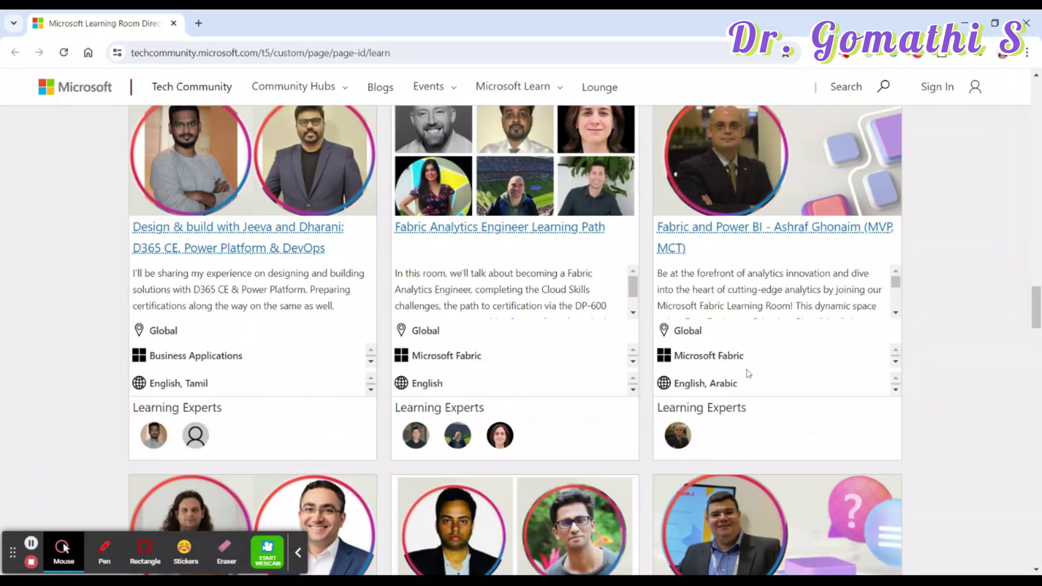
scroll(748, 373, "up", 6)
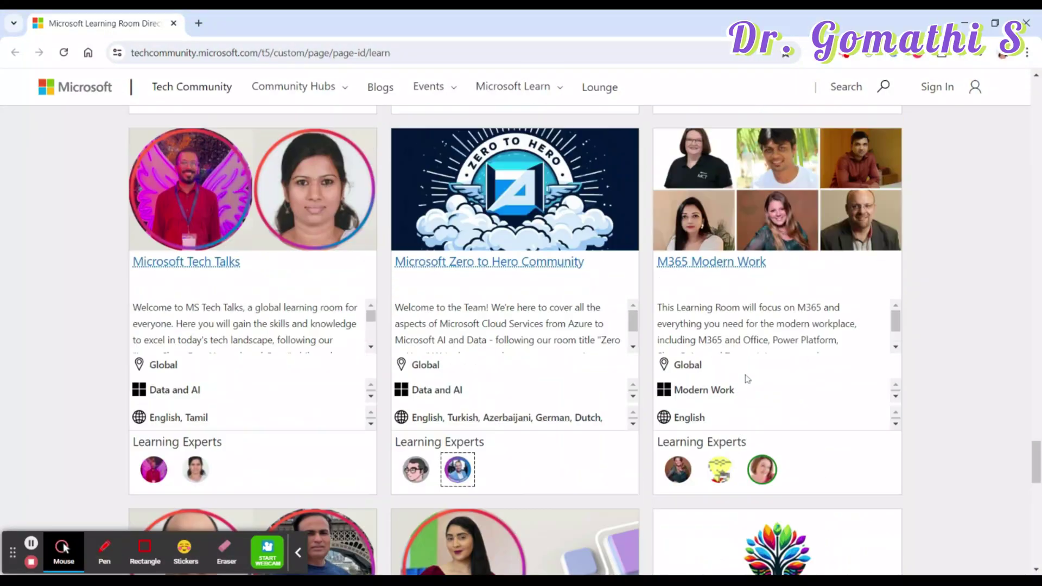
scroll(395, 429, "down", 3)
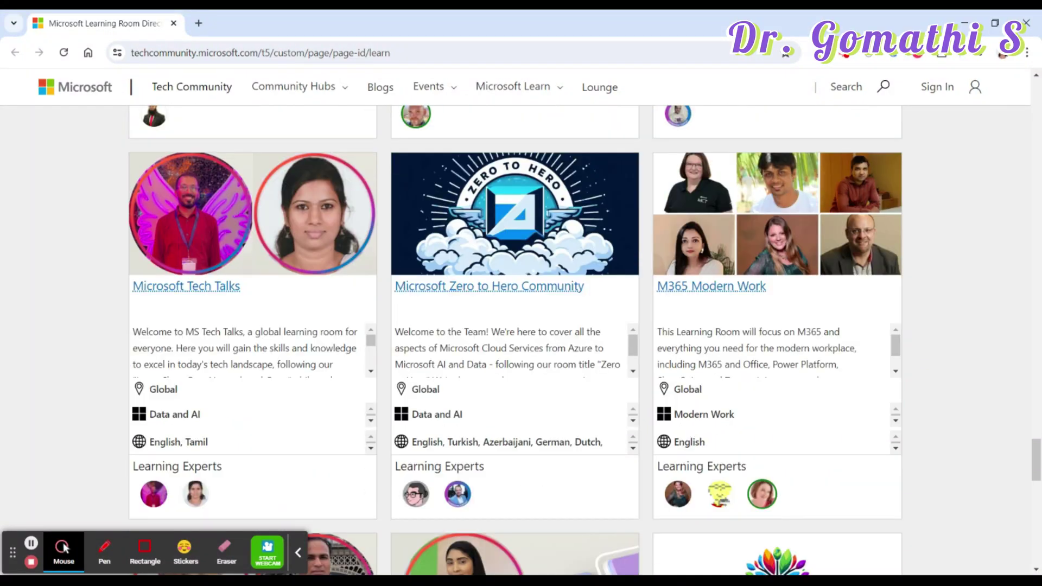
left_click(104, 553)
left_click_drag(130, 228, 80, 320)
mouse_move(152, 377)
left_mouse_down()
mouse_move(163, 126)
mouse_move(128, 116)
left_mouse_up()
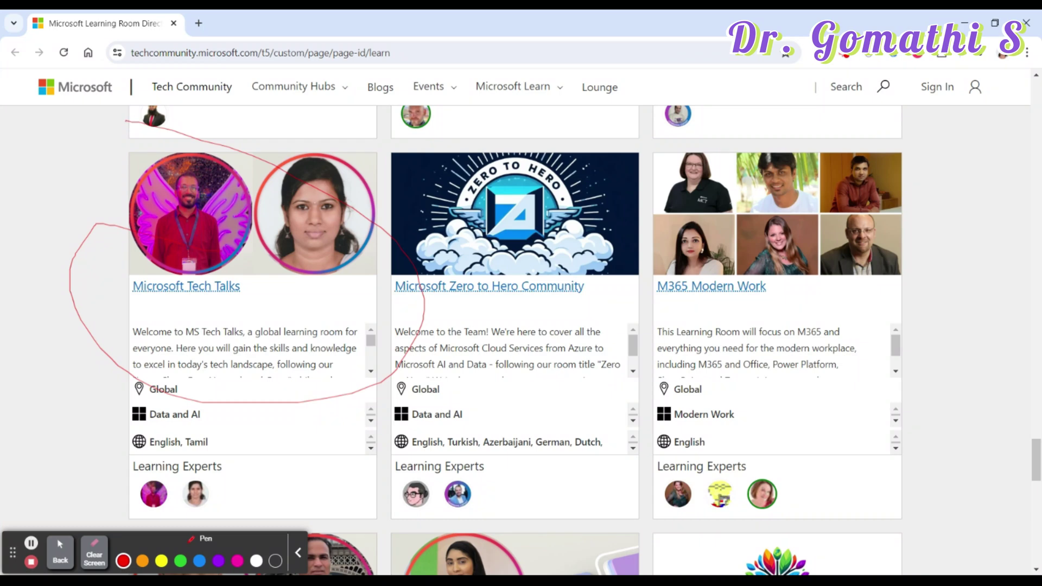
left_click(94, 552)
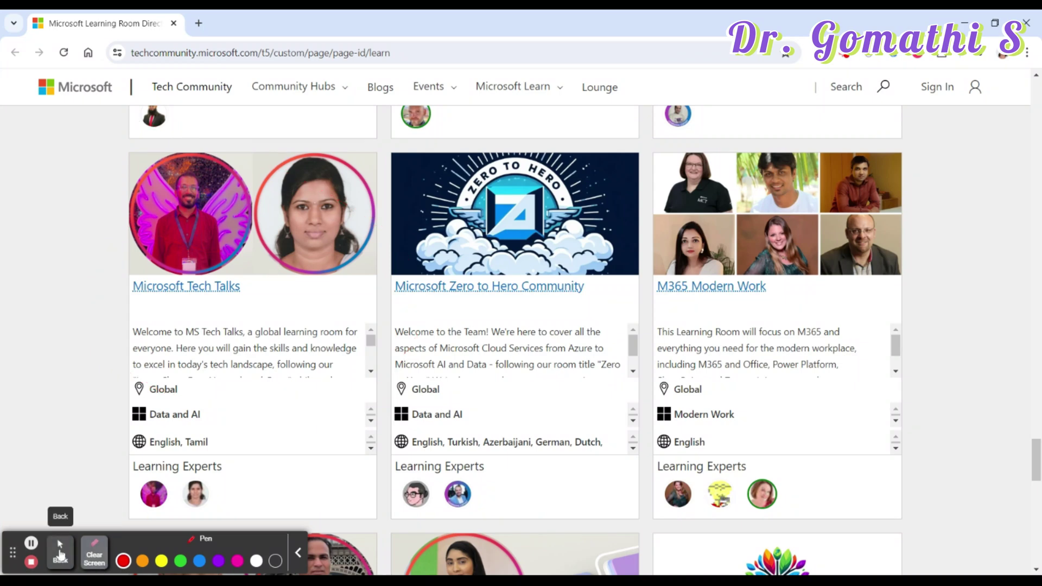
left_click(60, 553)
left_click(185, 292)
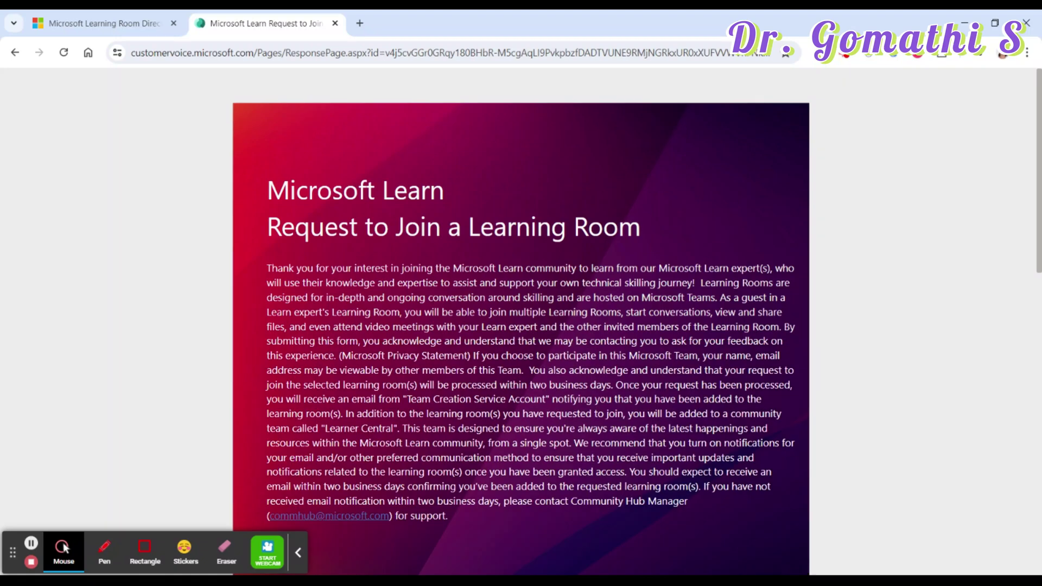
- Enter the Microsoft Learn email address in the email answer, correcting the account part once
scroll(521, 322, "down", 1)
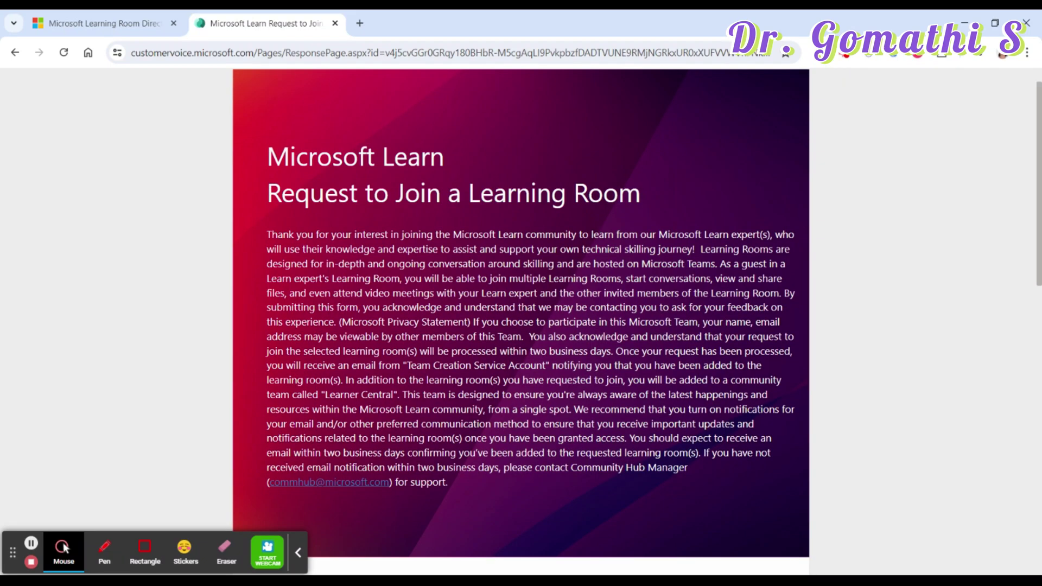
scroll(650, 476, "down", 7)
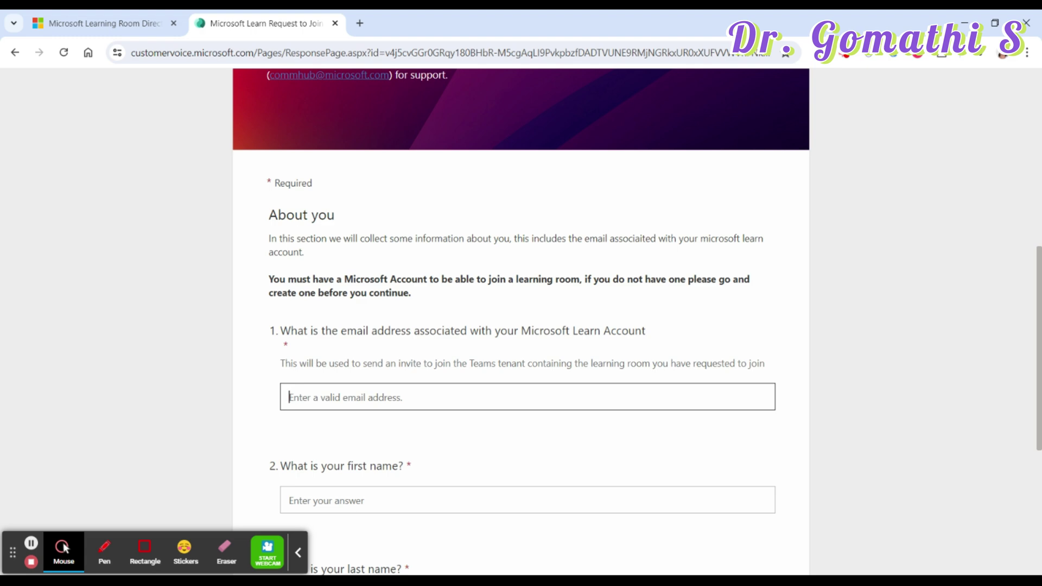
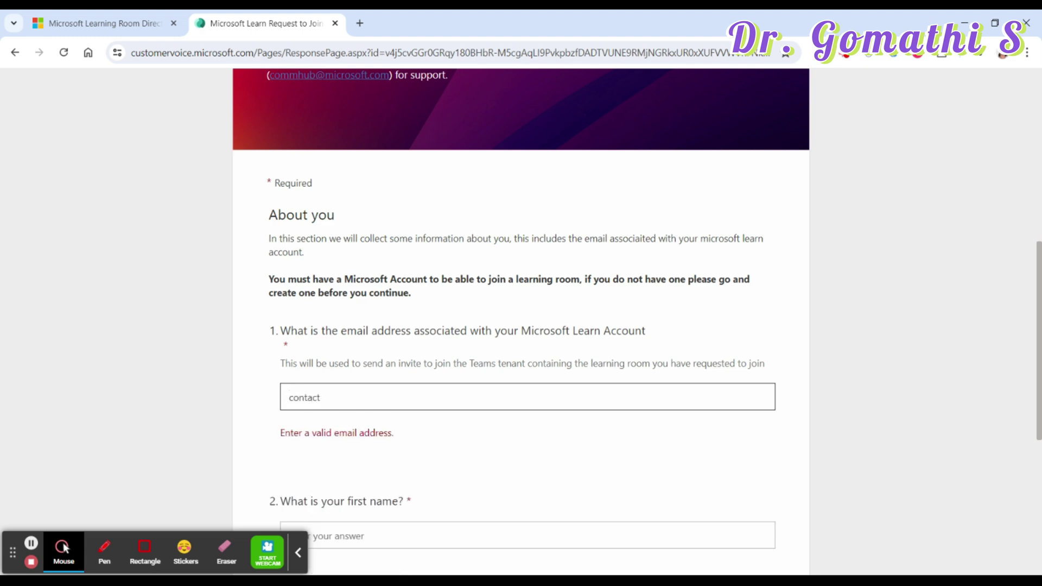
key("Tab")
scroll(480, 417, "down", 1)
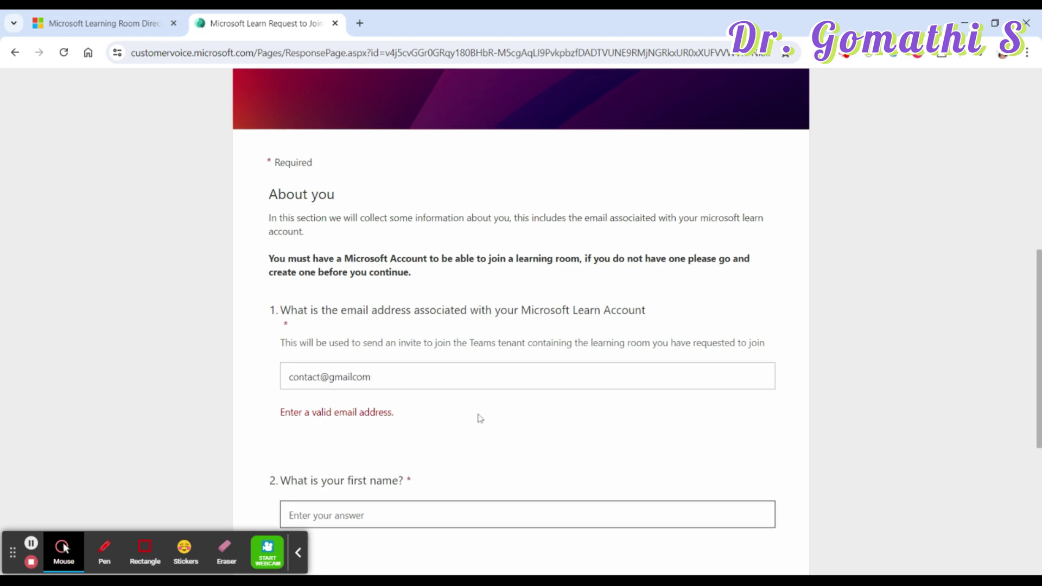
scroll(480, 417, "down", 2)
left_click(356, 261)
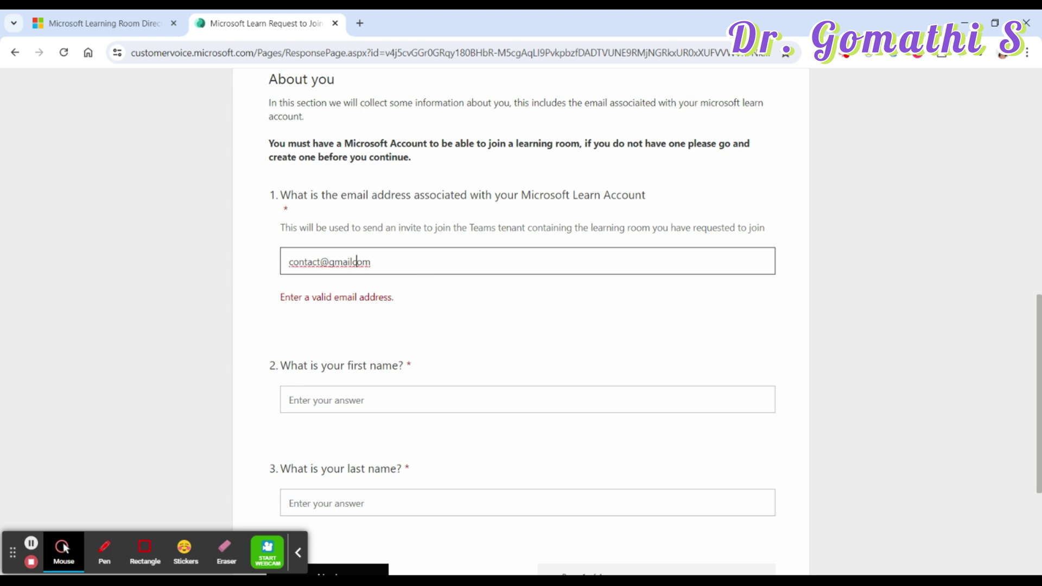
left_click_drag(519, 195, 669, 190)
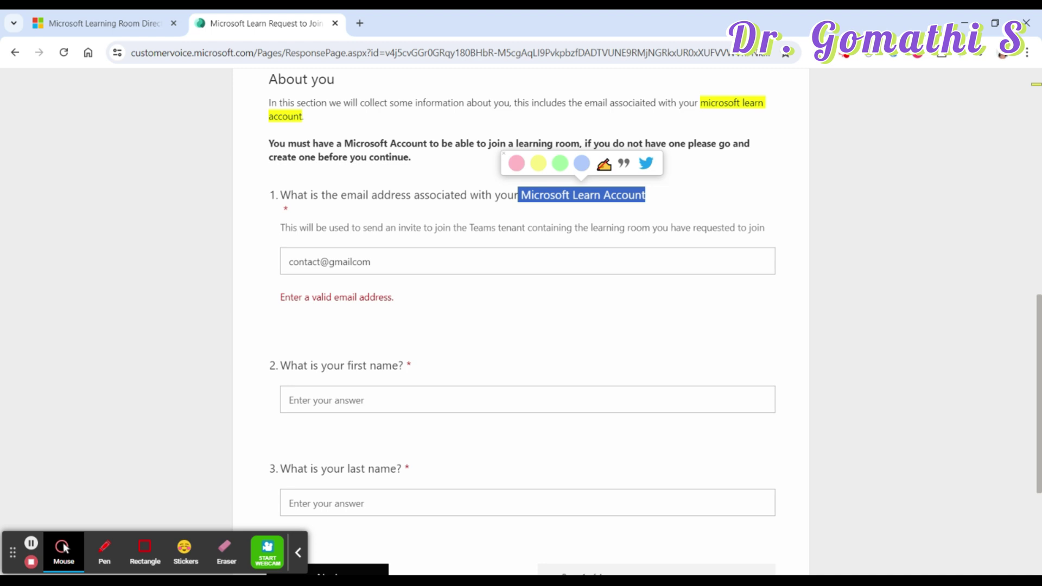
left_click(320, 262)
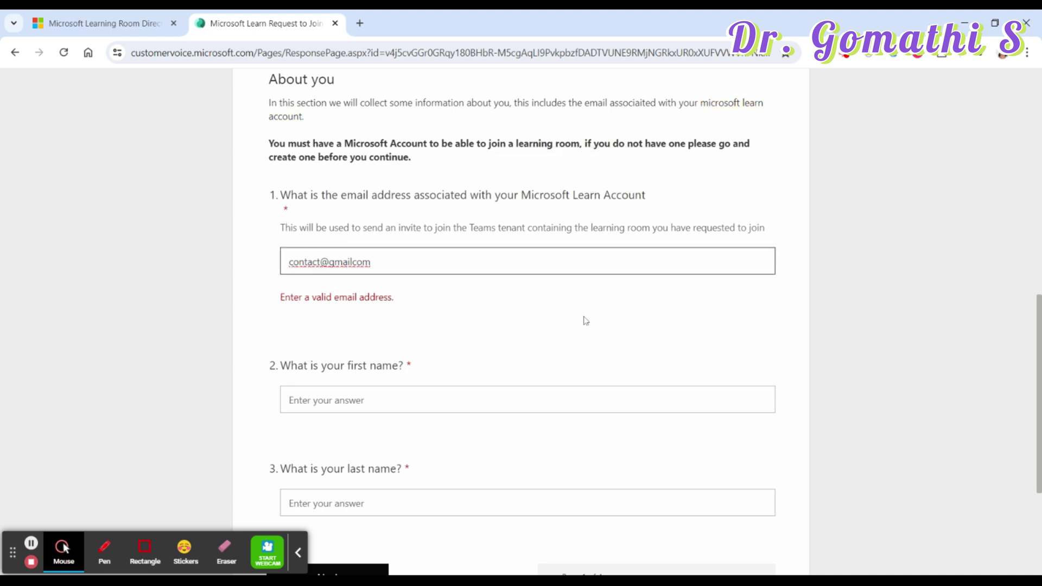
key("Tab")
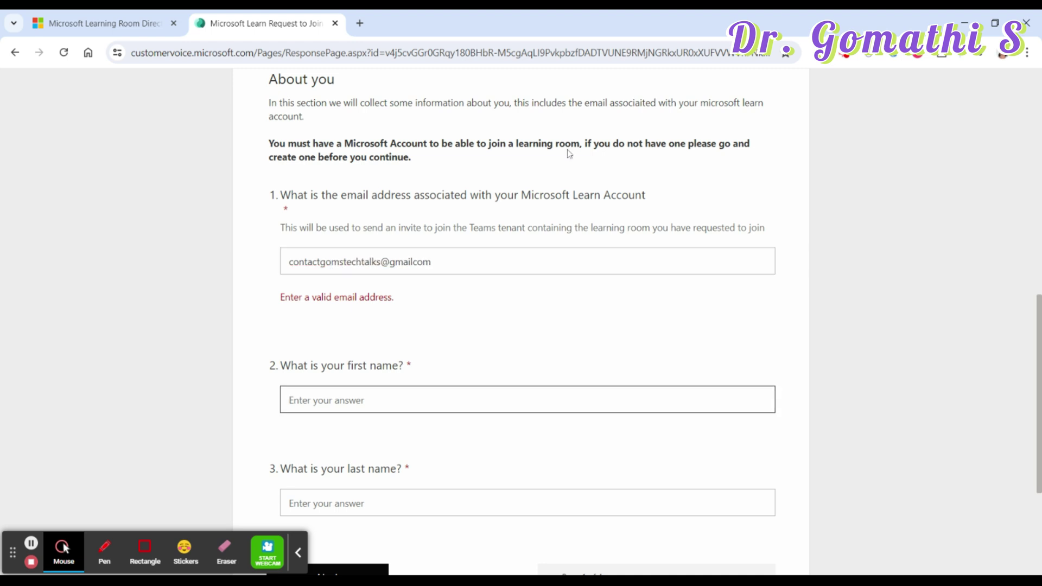
- Fill in the first-name and last-name answers and try to continue
scroll(494, 307, "down", 3)
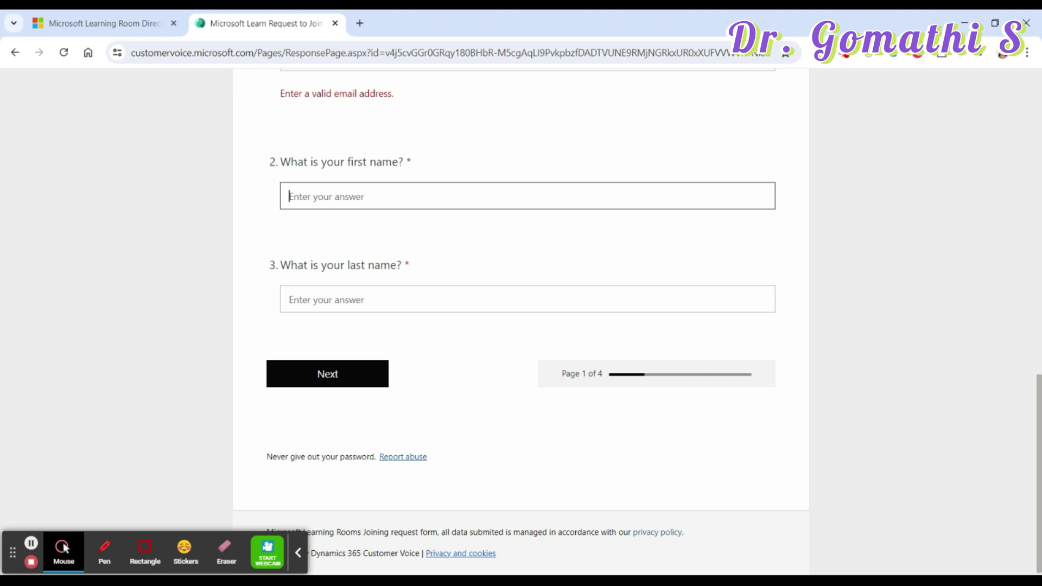
type("Gomathi")
key("Tab")
type("S")
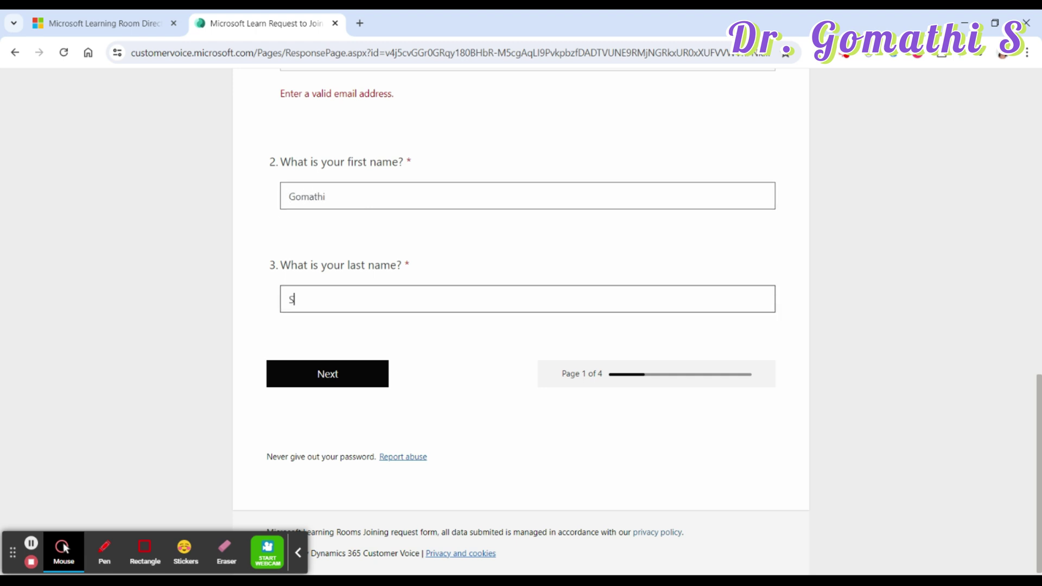
left_click(352, 382)
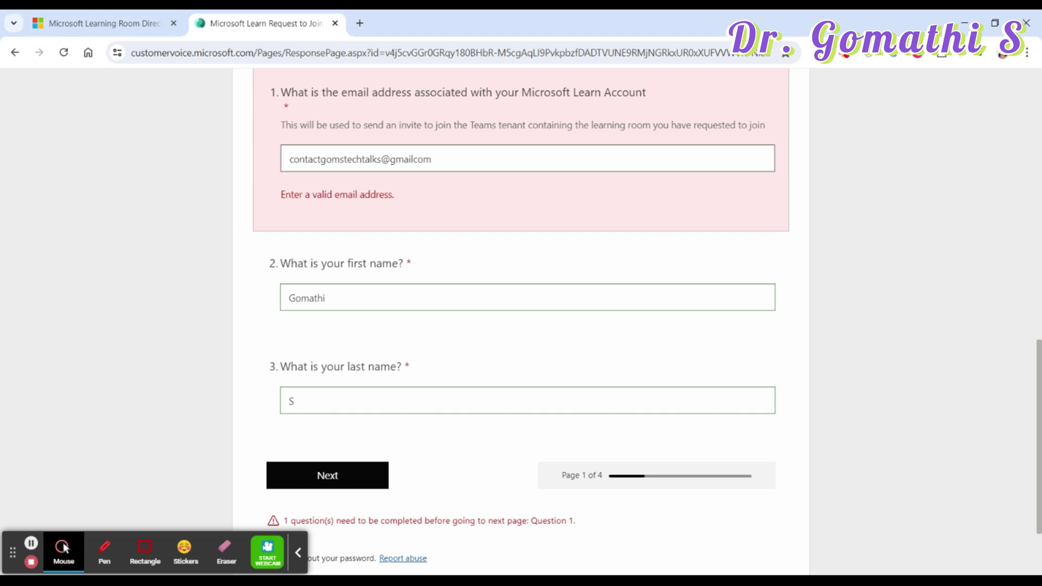
- Add the missing dot to the email address and continue to the Learning Rooms page
left_click_drag(437, 163, 93, 153)
left_click(411, 159)
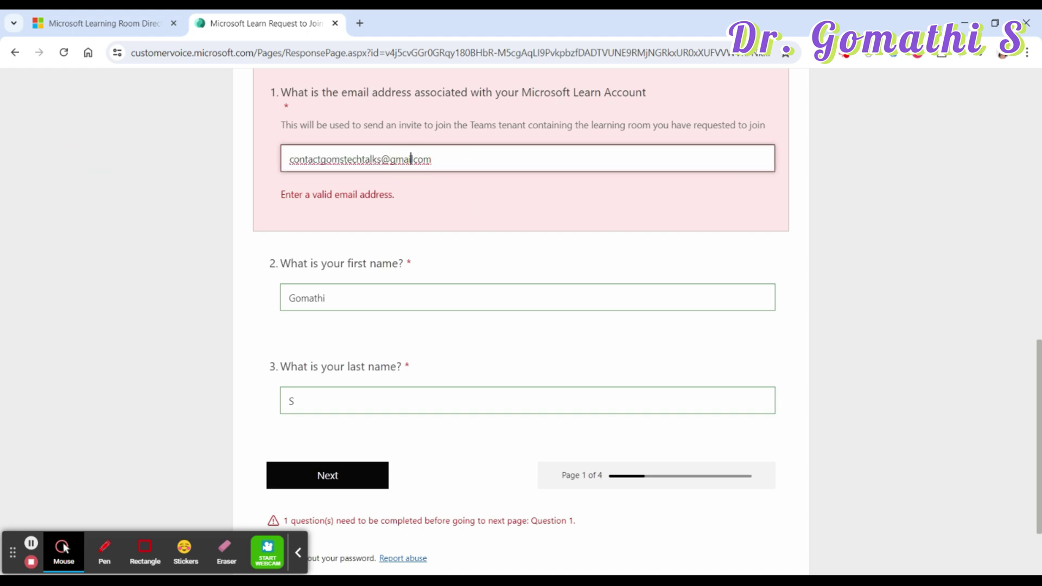
type(".")
key("Tab")
key("Tab")
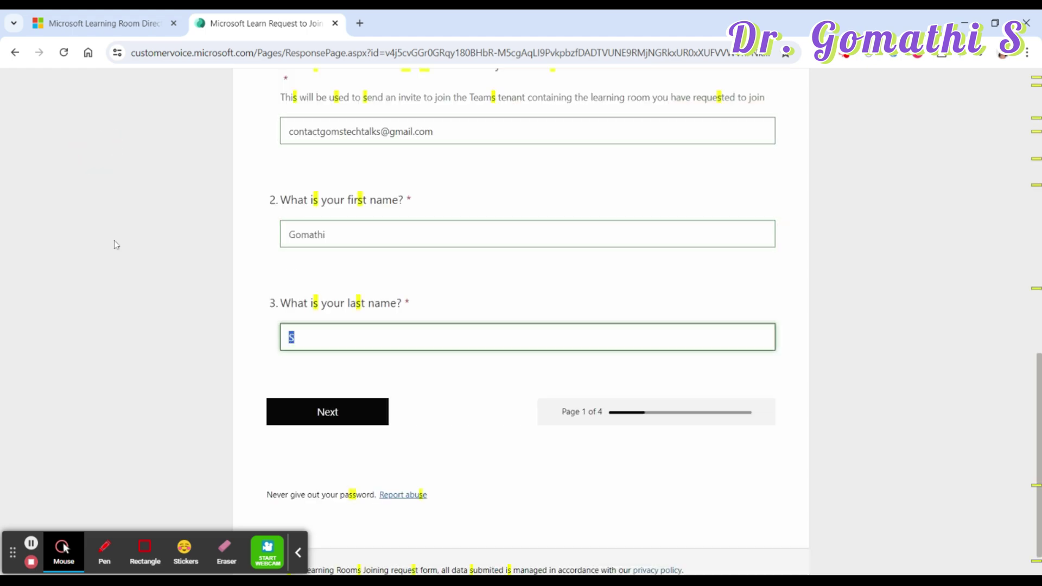
left_click(322, 414)
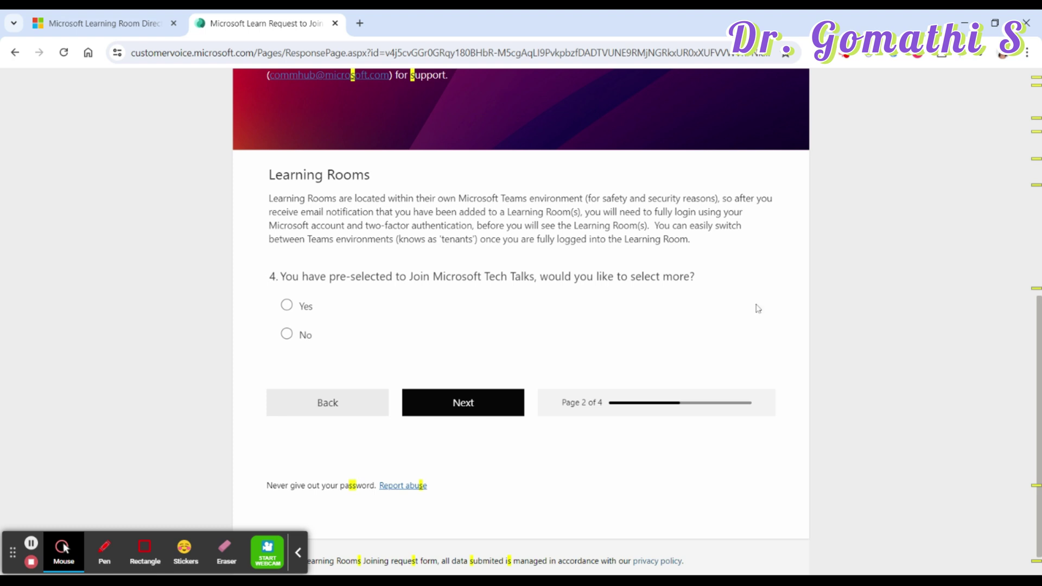
- Check the room directory, then answer Yes to question 4 about selecting more rooms
left_click(112, 15)
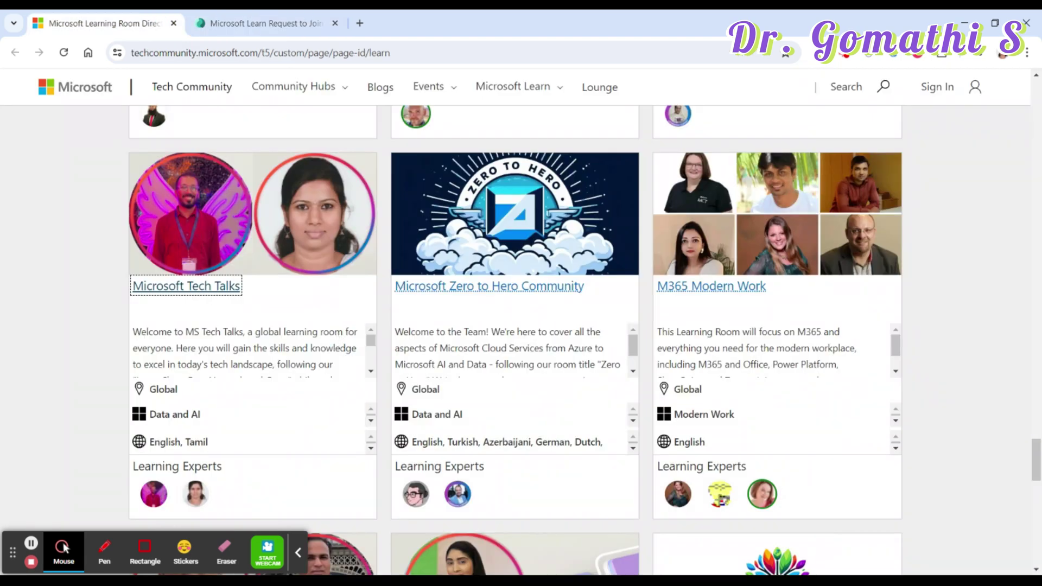
left_click(290, 14)
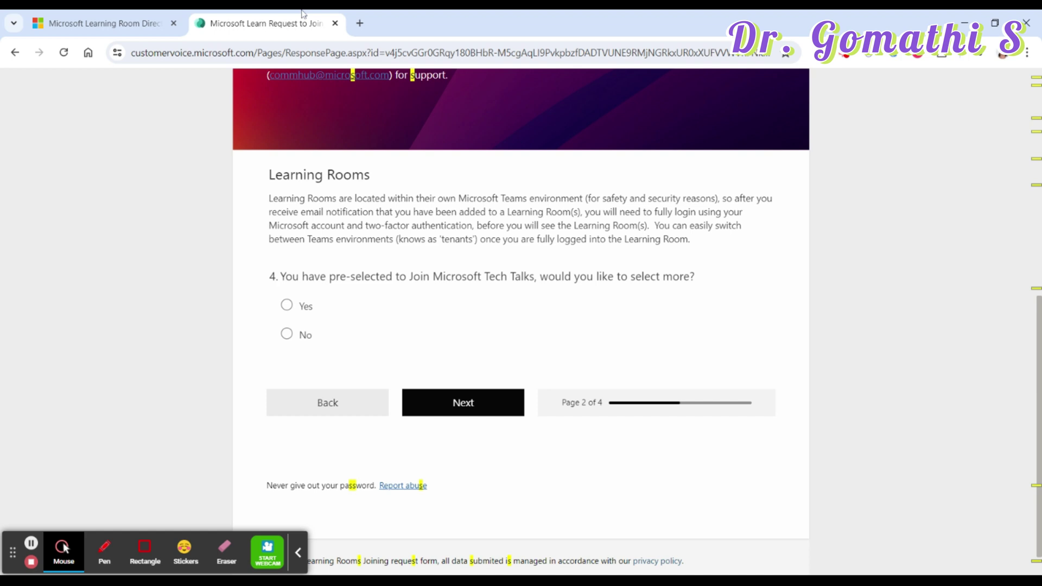
left_click(297, 308)
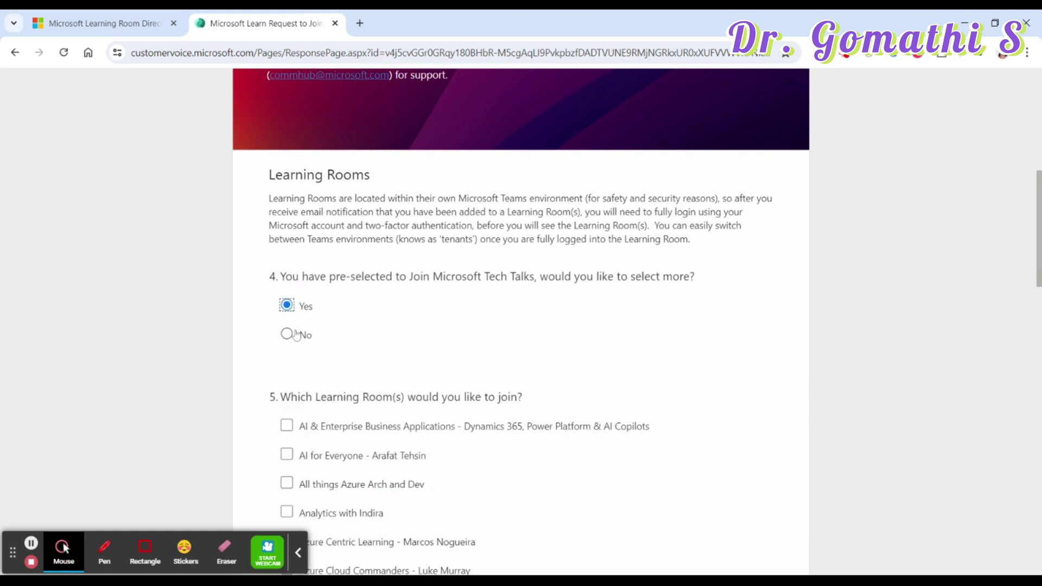
left_click(296, 336)
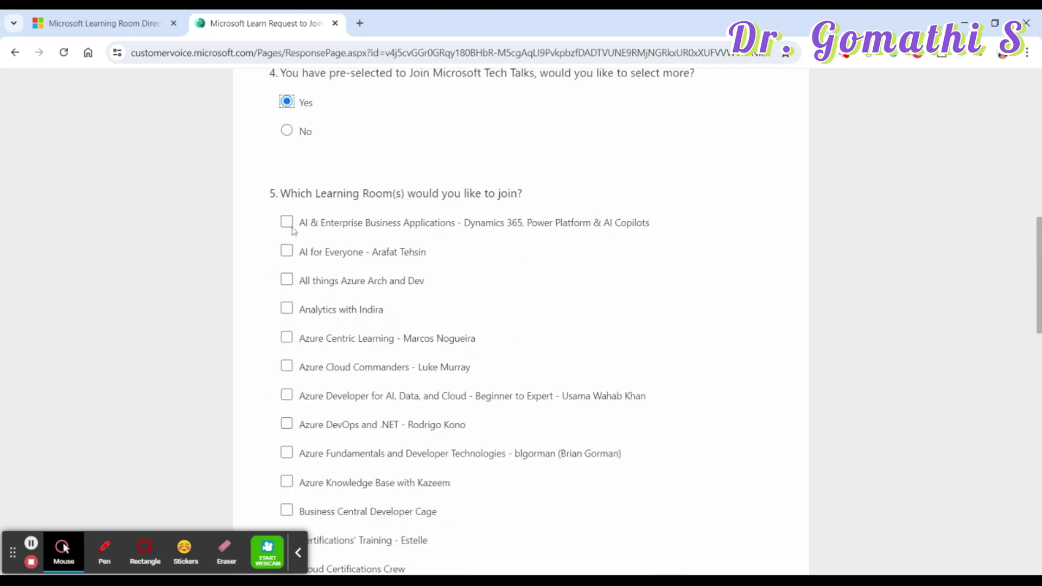
- Tick the AI & Enterprise Business Applications learning room
left_click(287, 223)
left_click_drag(300, 229, 681, 223)
left_click(694, 266)
scroll(602, 312, "down", 9)
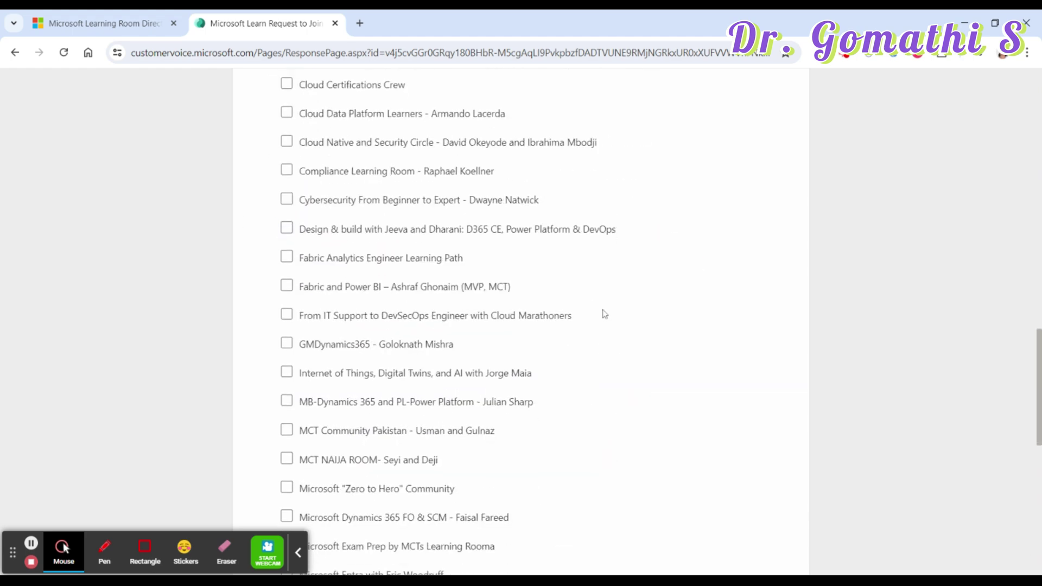
scroll(604, 314, "down", 10)
scroll(604, 314, "up", 20)
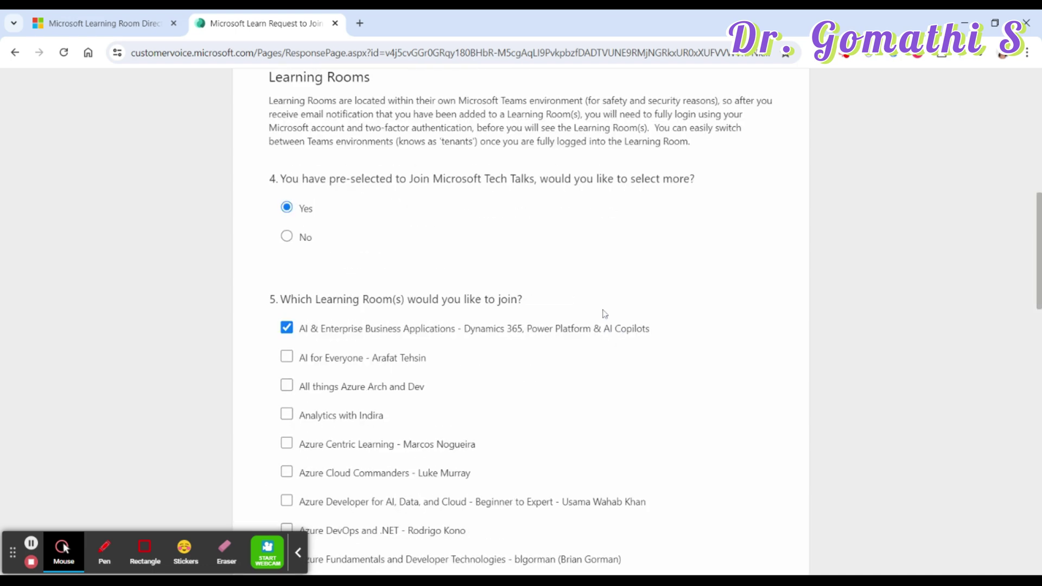
scroll(604, 314, "down", 20)
- Answer question 6 with Invited by Learning Expert, then tick I Accept on the Terms page 4 of 4
left_click(485, 365)
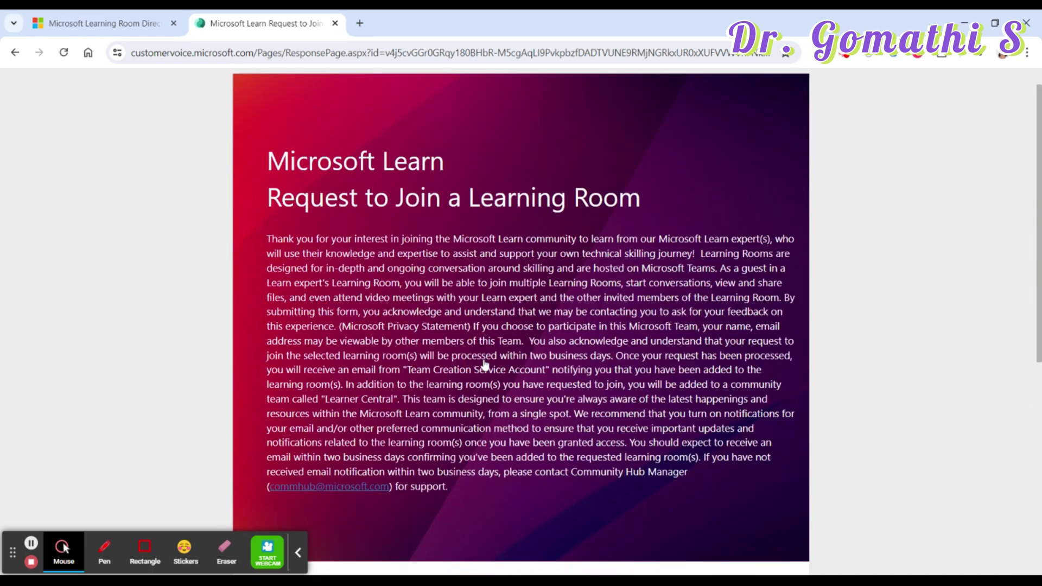
scroll(485, 365, "down", 7)
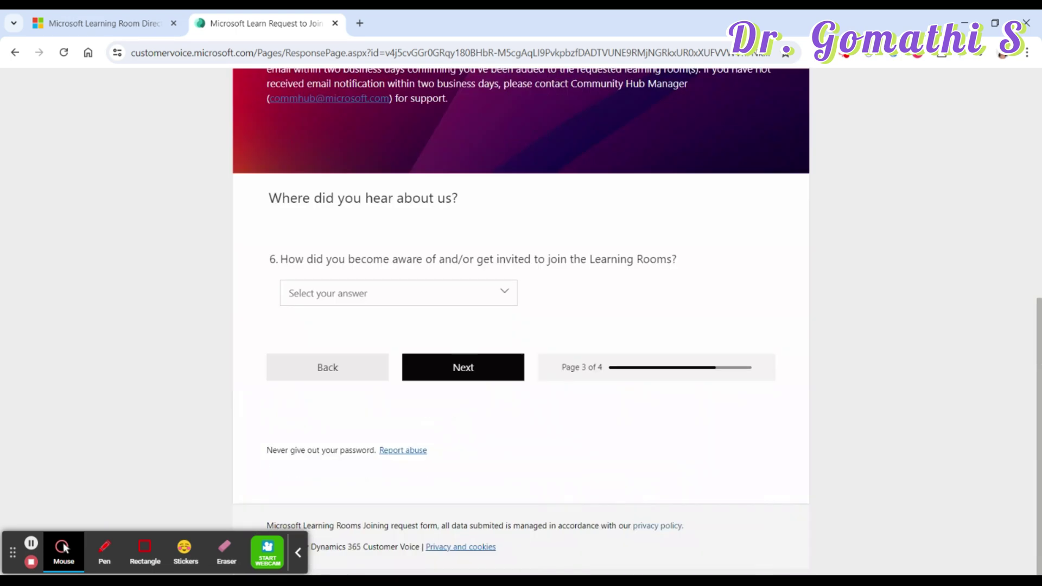
left_click(426, 293)
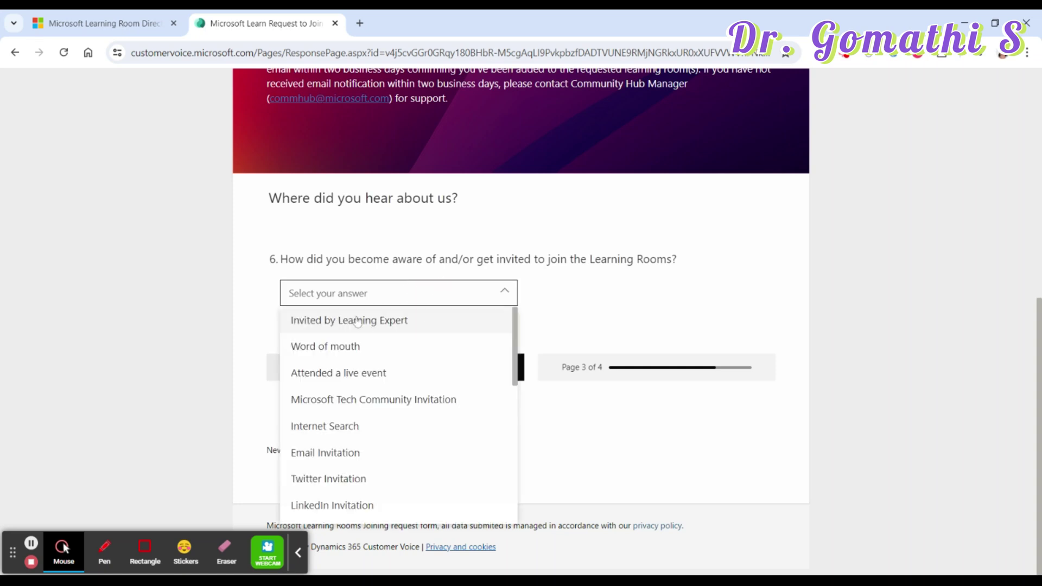
left_click(333, 329)
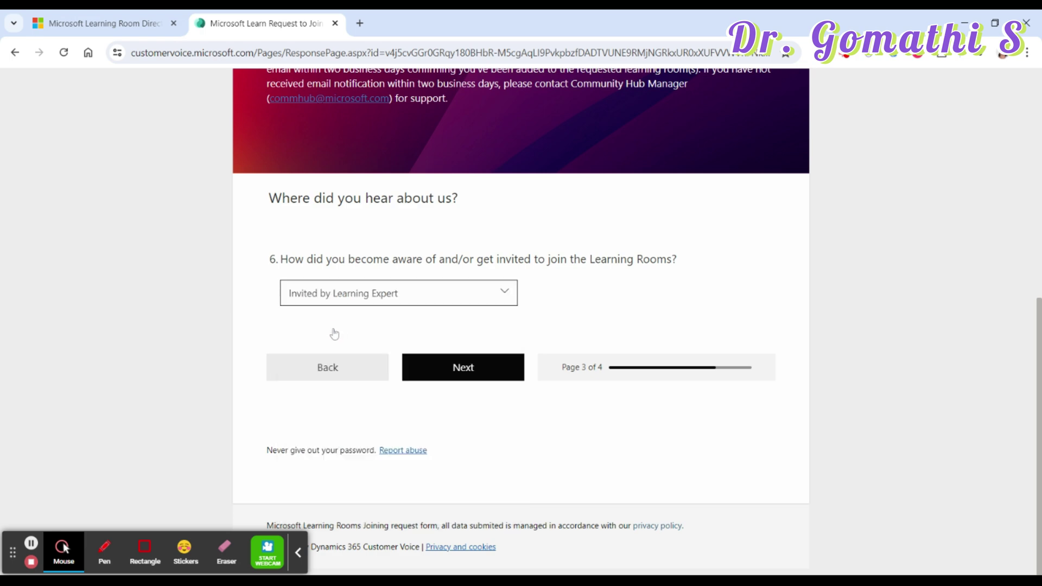
left_click(479, 380)
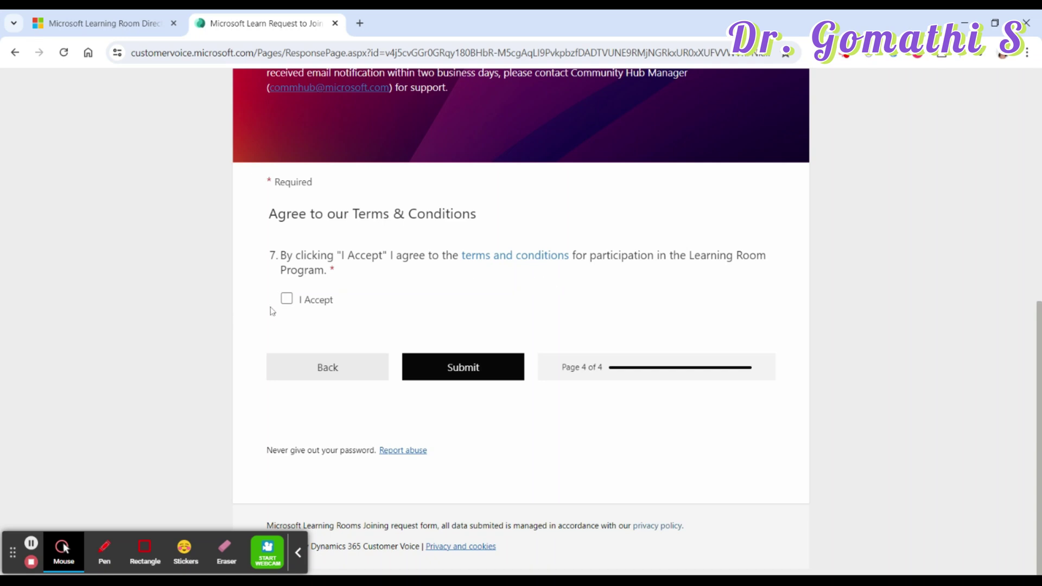
left_click(287, 300)
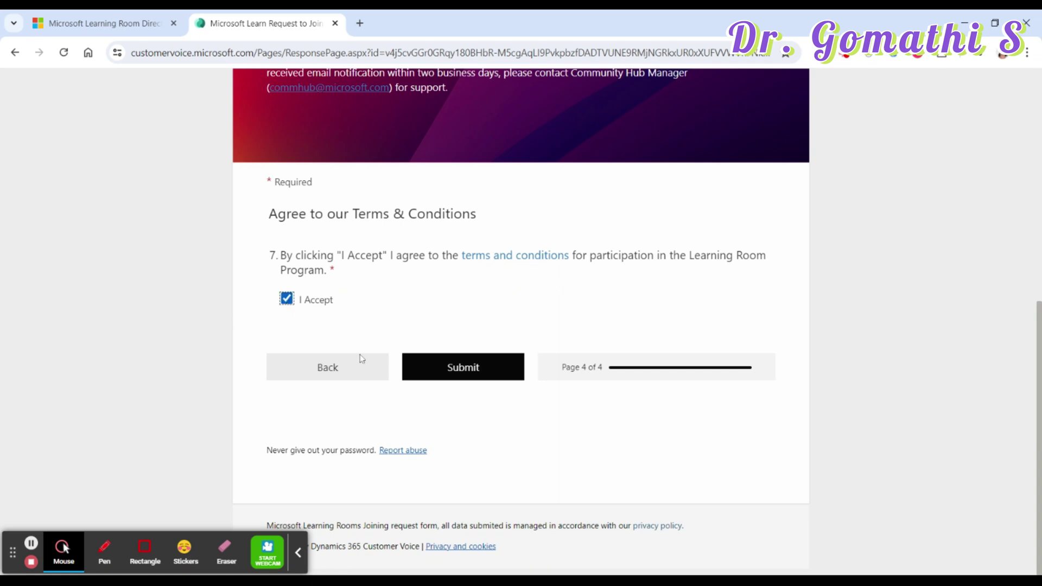